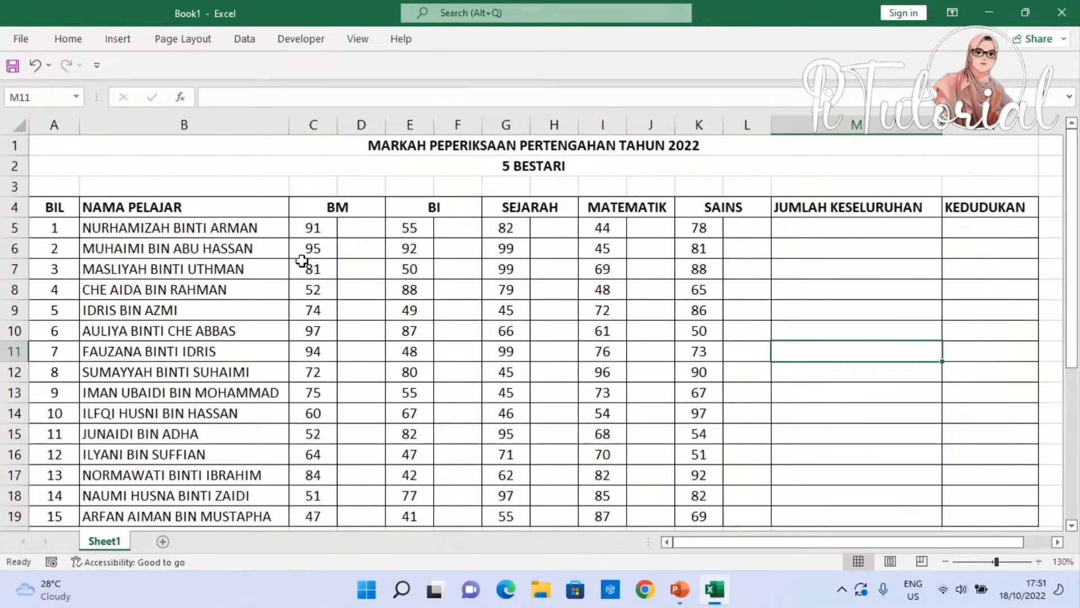
# Step: Examine the empty BM grade column and the MARKAH and GRED grade table below the student marks
pyautogui.click(369, 226)
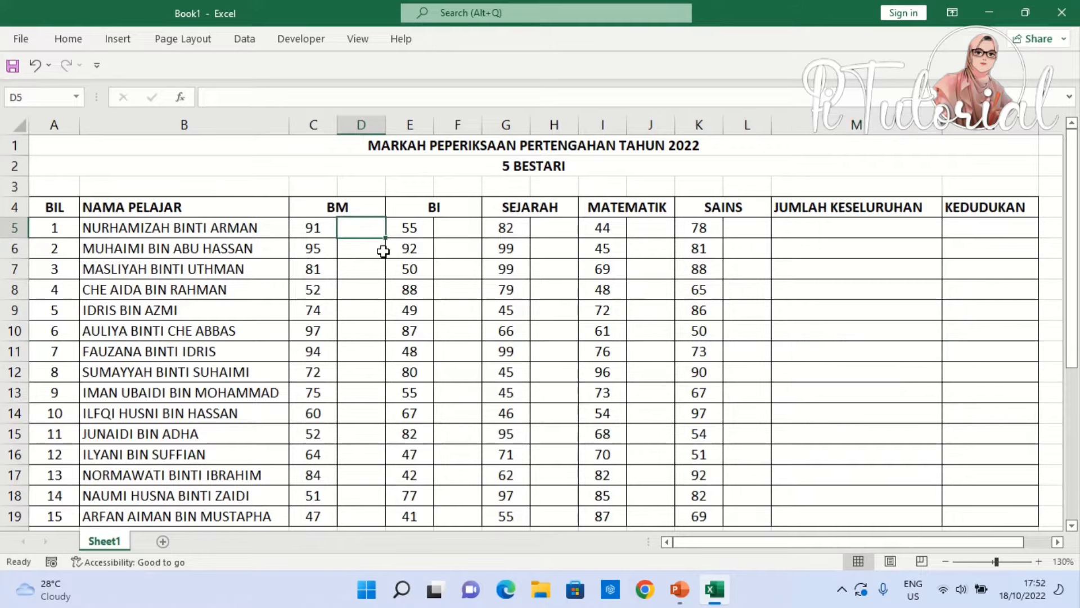
pyautogui.click(378, 389)
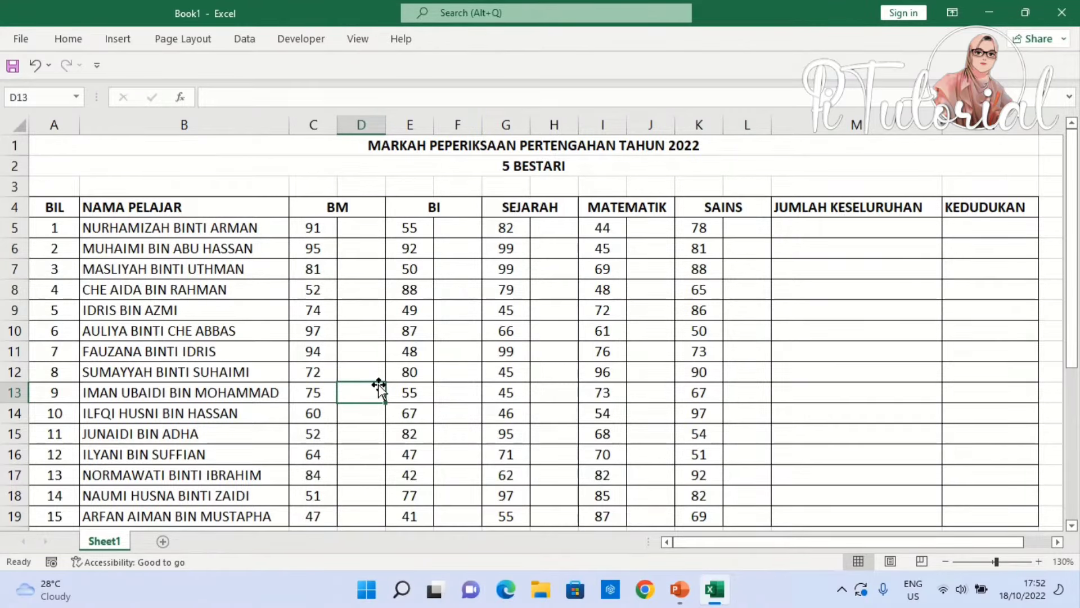
pyautogui.scroll(-5, 376, 311)
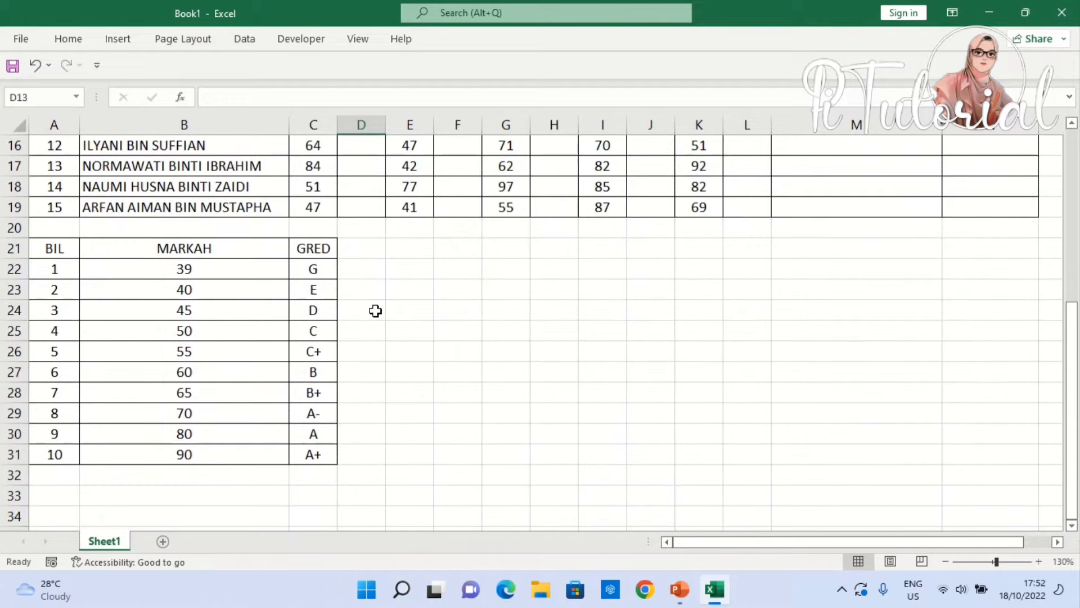
pyautogui.moveTo(35, 249); pyautogui.dragTo(314, 451)
pyautogui.click(228, 348)
pyautogui.click(171, 246)
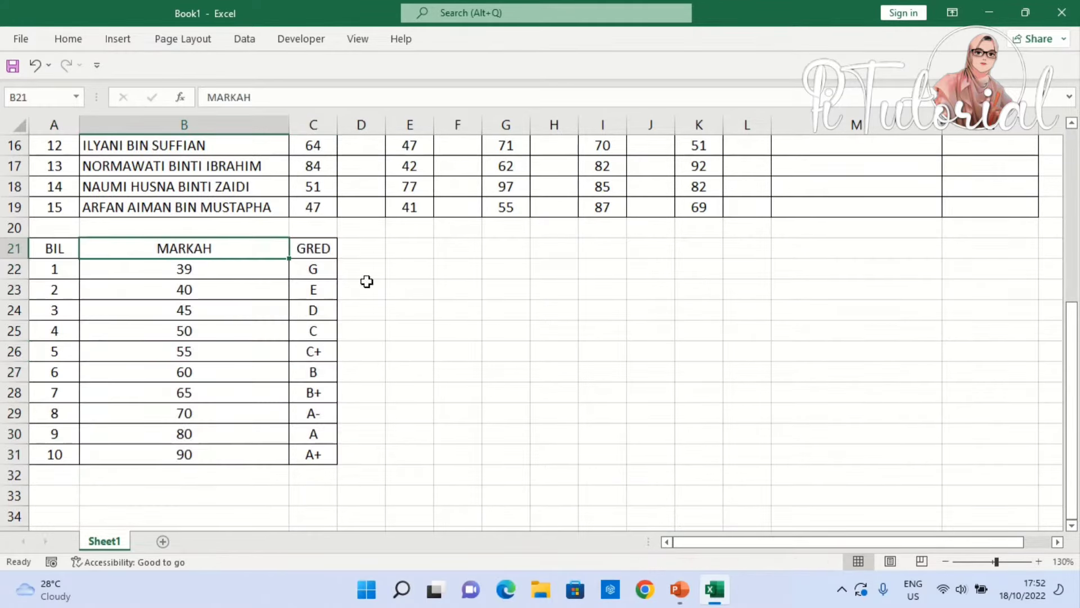
pyautogui.click(313, 247)
pyautogui.click(222, 266)
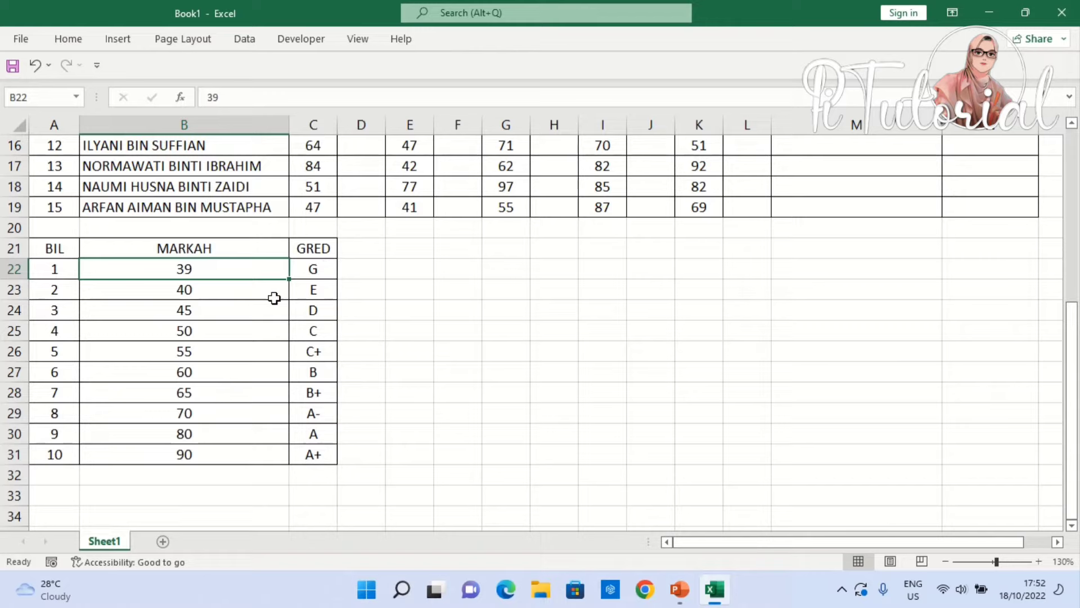
pyautogui.click(225, 288)
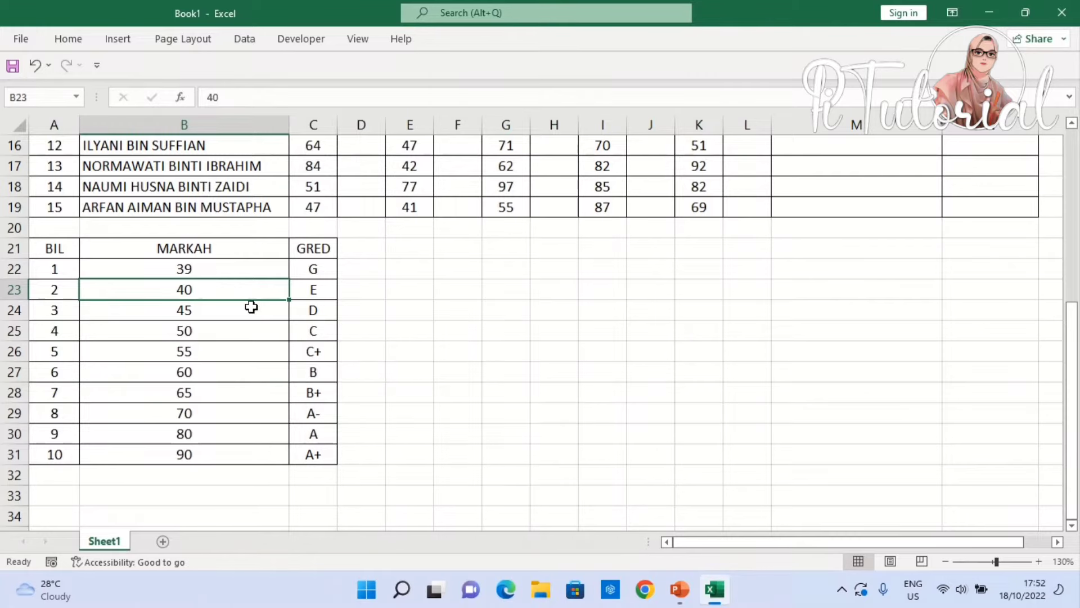
pyautogui.click(325, 287)
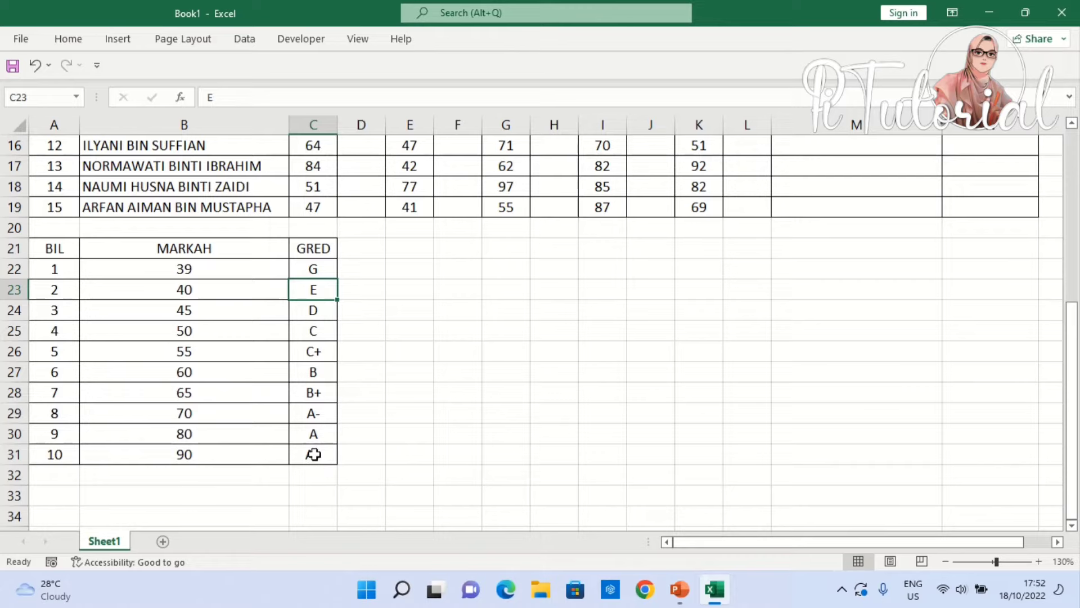
pyautogui.click(201, 453)
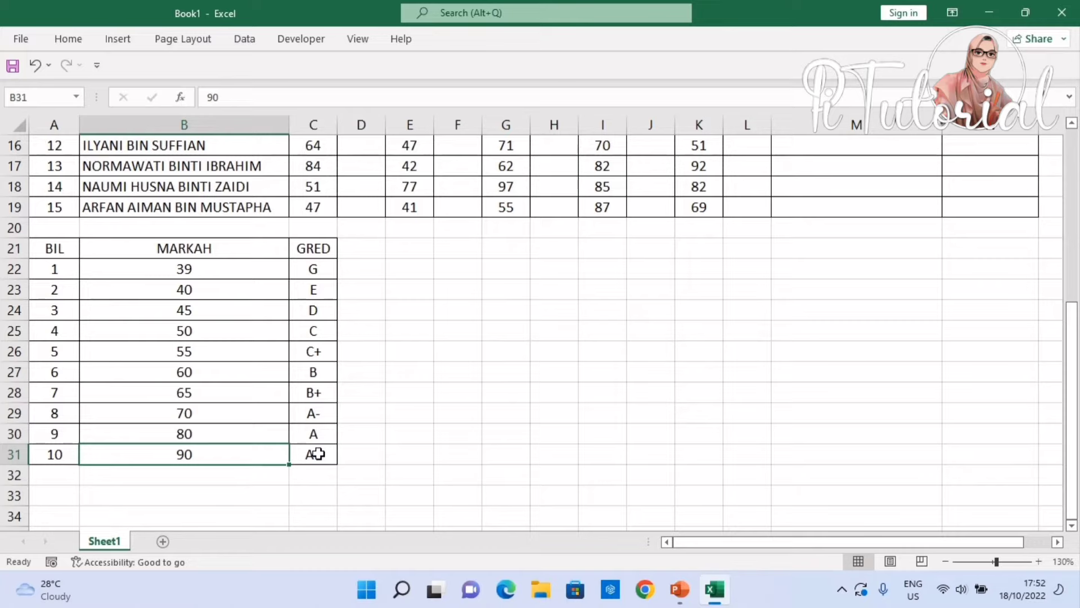
pyautogui.click(318, 454)
pyautogui.click(336, 397)
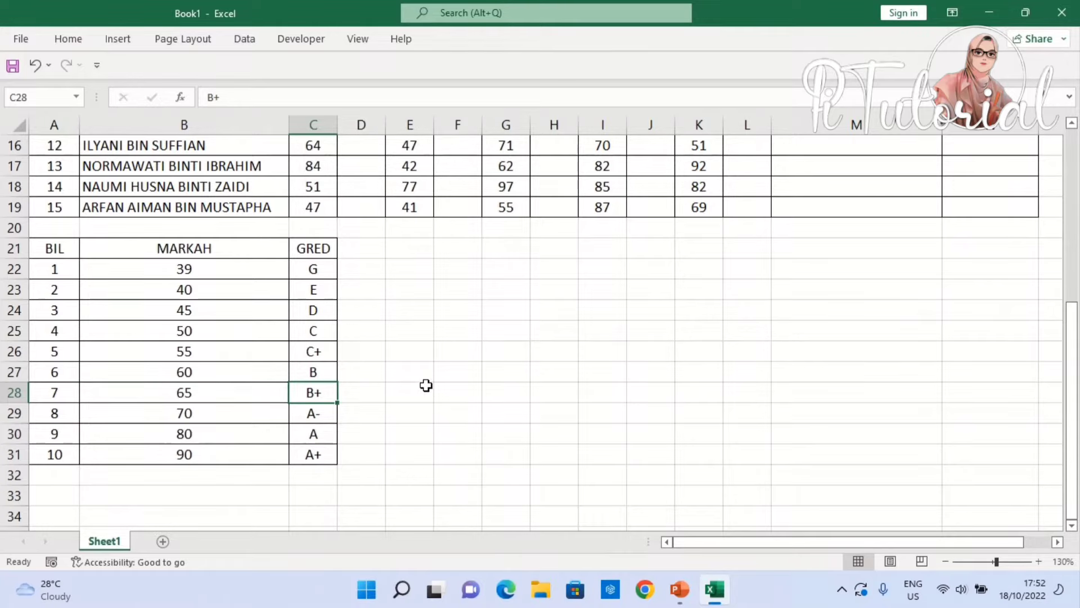
# Step: Start a VLOOKUP formula in D5 with C5 as the lookup value
pyautogui.scroll(5, 403, 378)
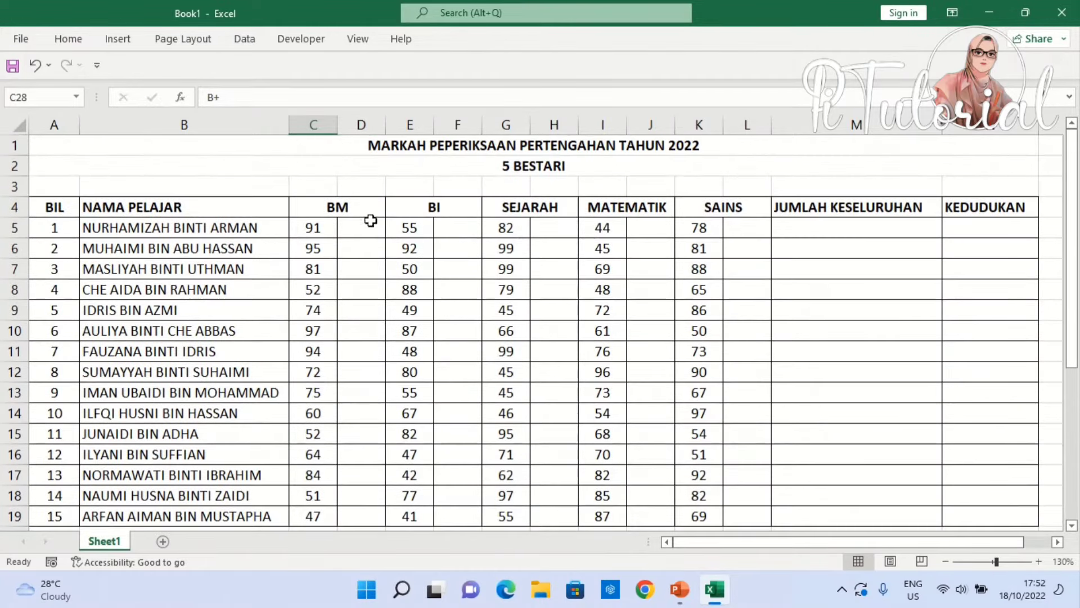
pyautogui.click(363, 227)
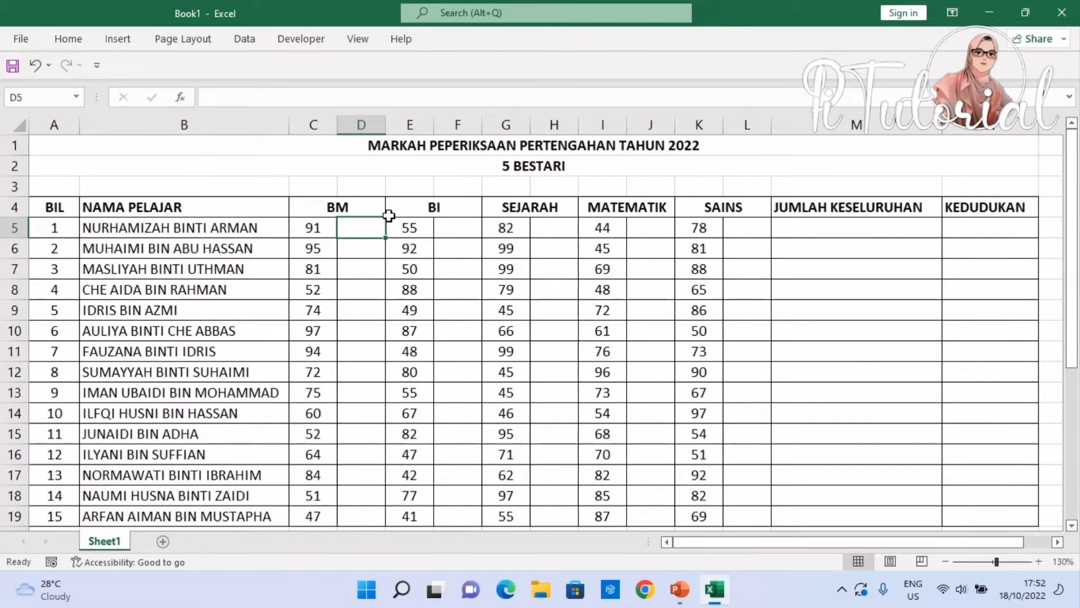
pyautogui.write('=VLOO')
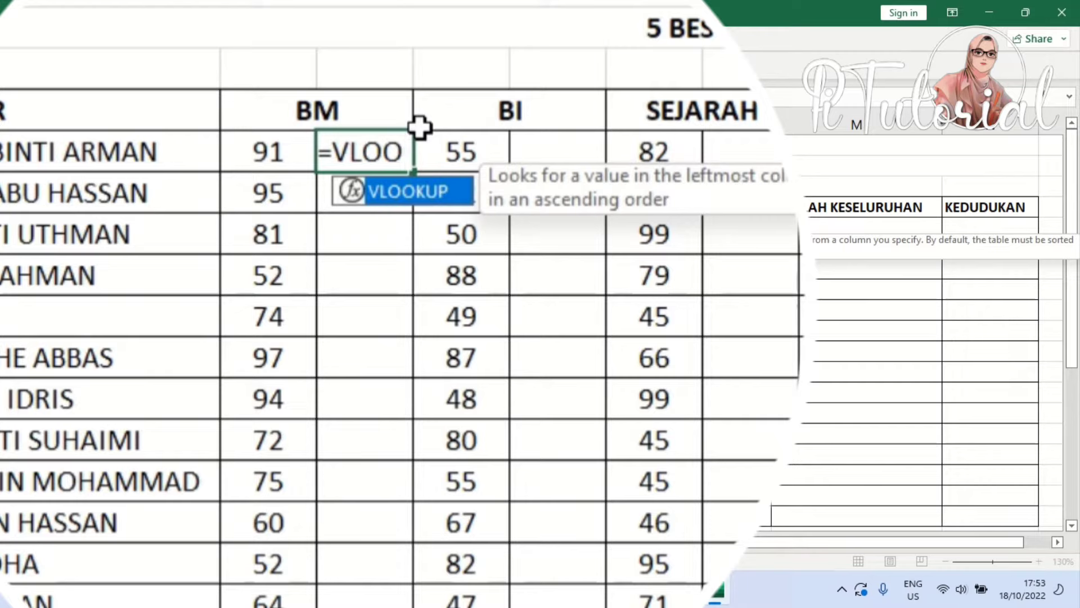
pyautogui.doubleClick(427, 186)
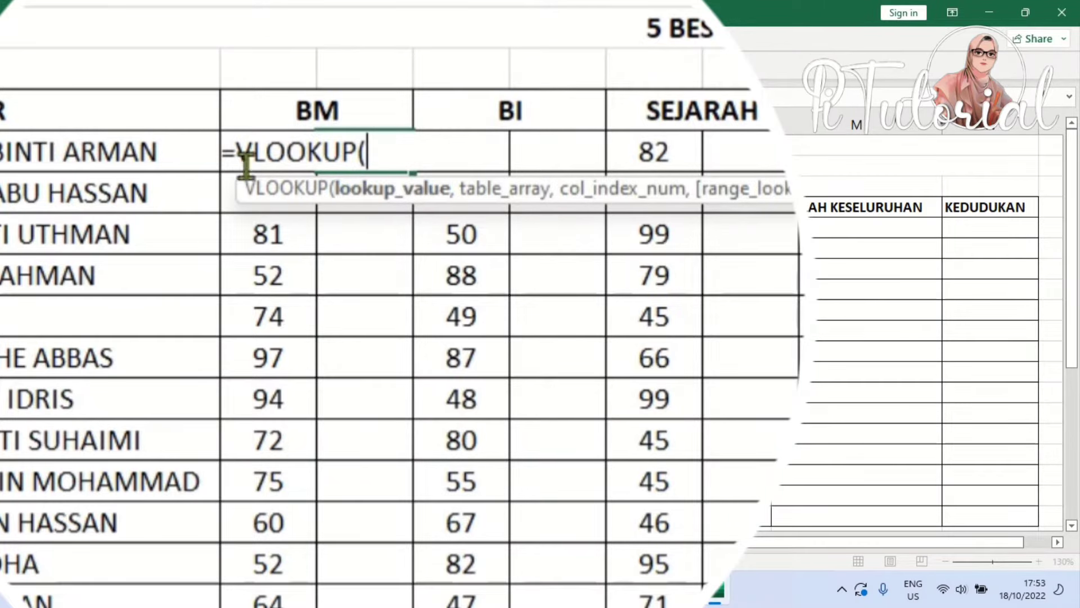
pyautogui.click(274, 238)
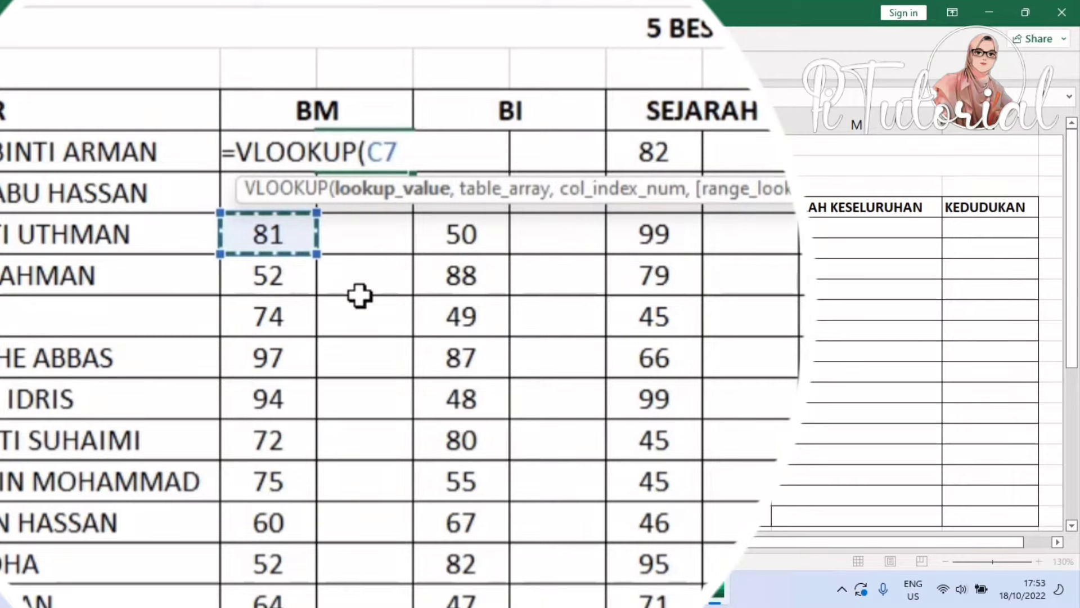
pyautogui.press('Up')
pyautogui.press('Up')
pyautogui.press('Up')
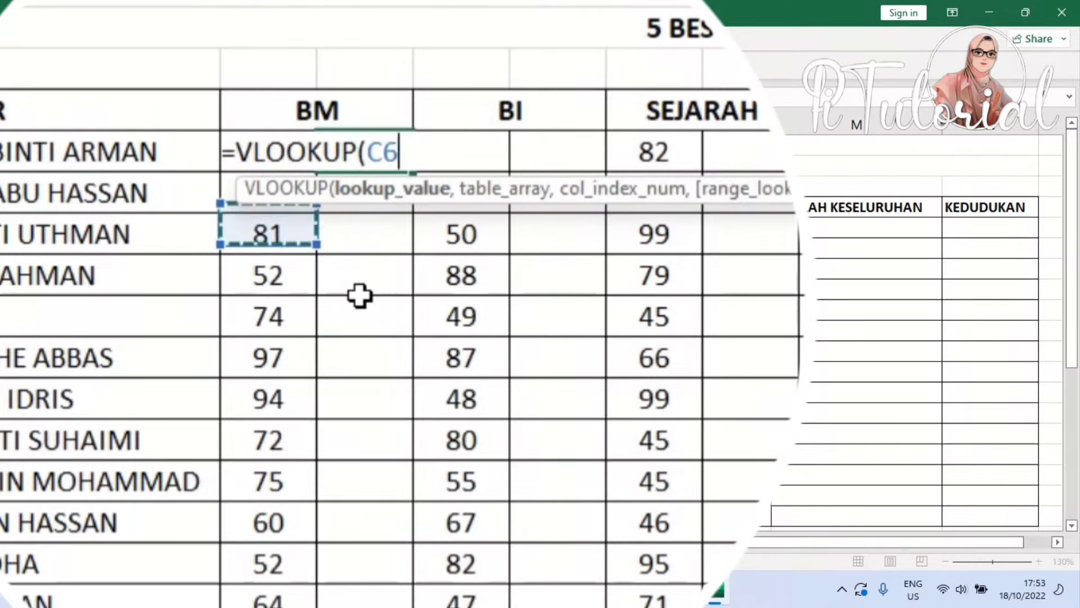
pyautogui.press('Down')
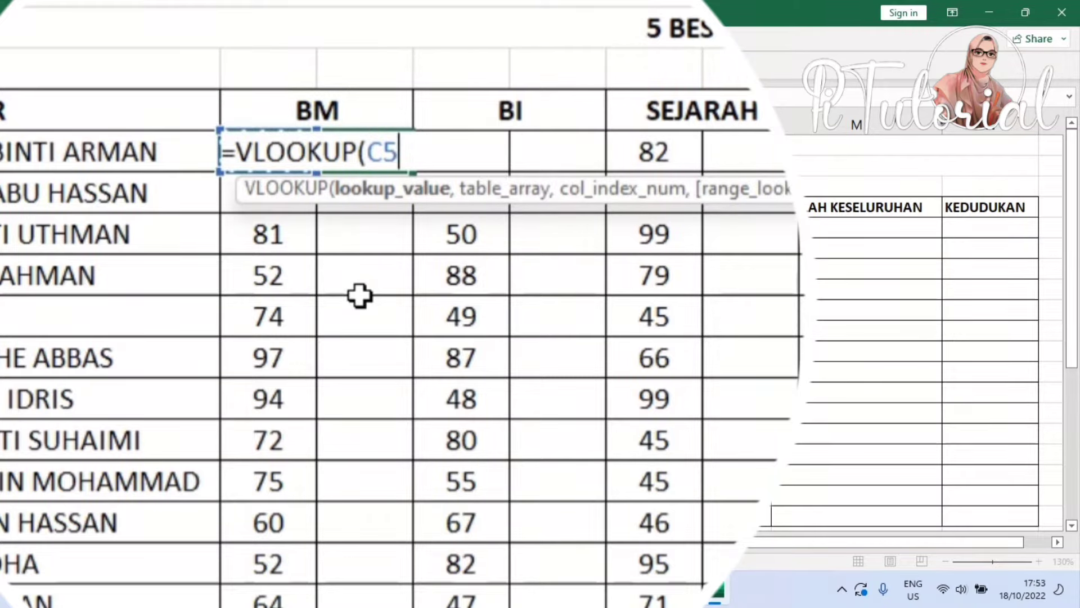
pyautogui.write(',')
# Step: Set the grade table's marks and grades, B22:C31, as the table array of the D5 formula
pyautogui.scroll(-3, 274, 320)
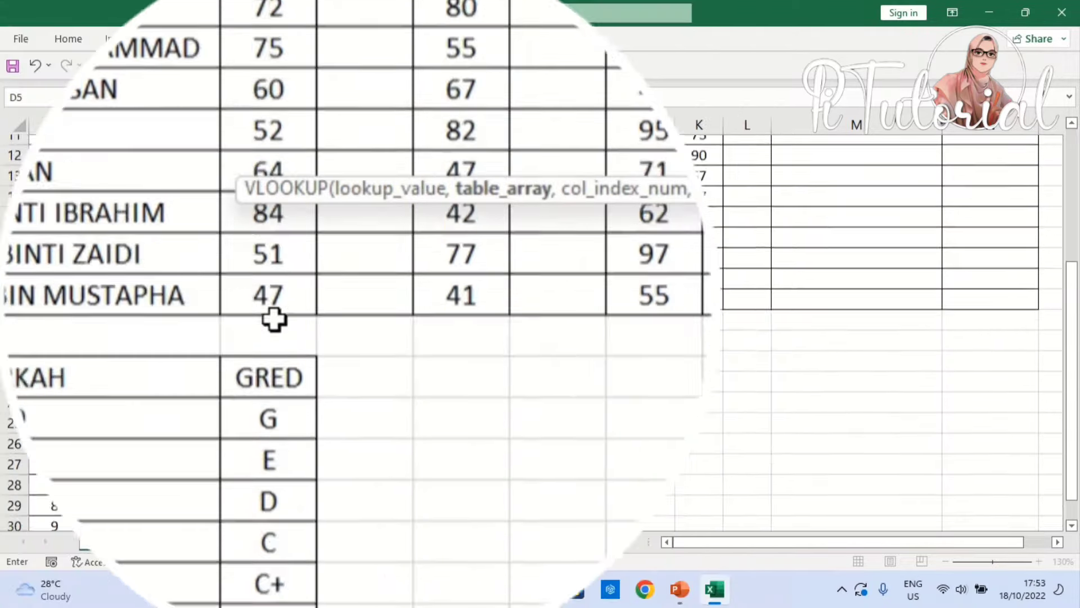
pyautogui.moveTo(109, 326); pyautogui.dragTo(312, 489)
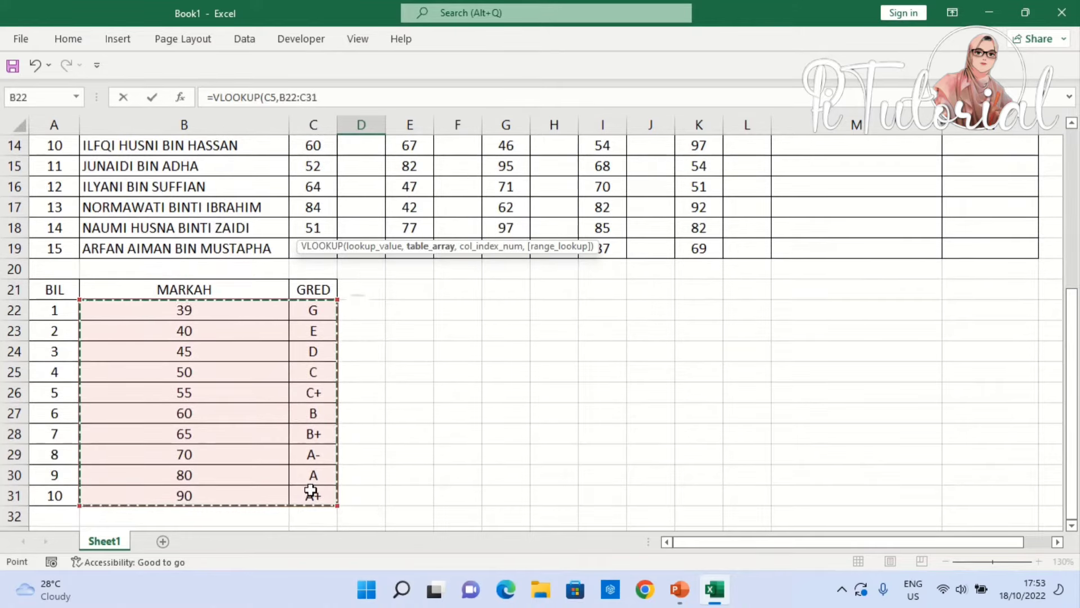
pyautogui.scroll(5, 451, 316)
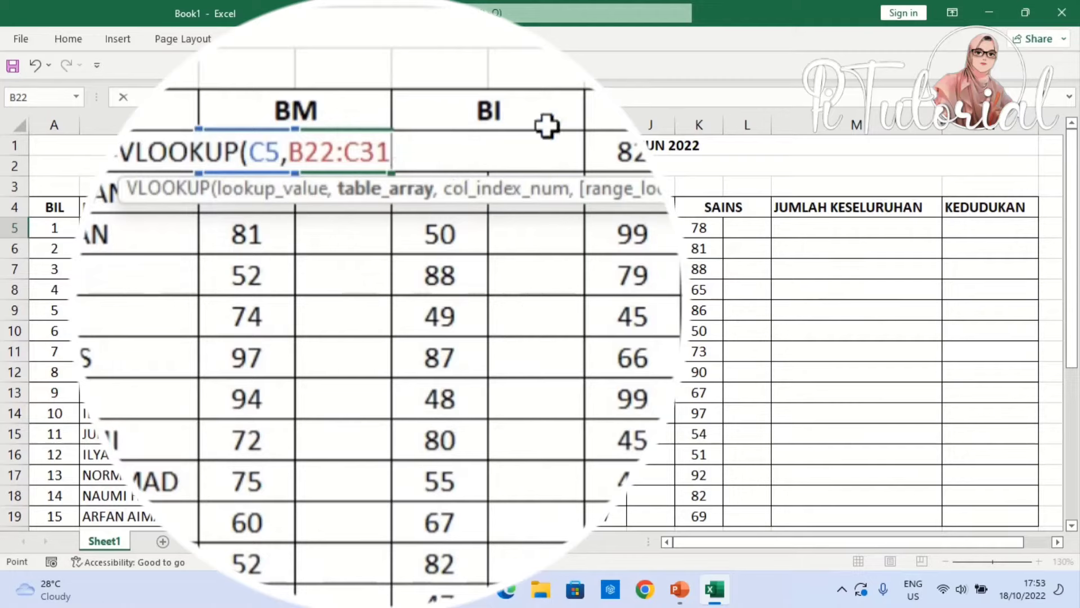
pyautogui.write(',')
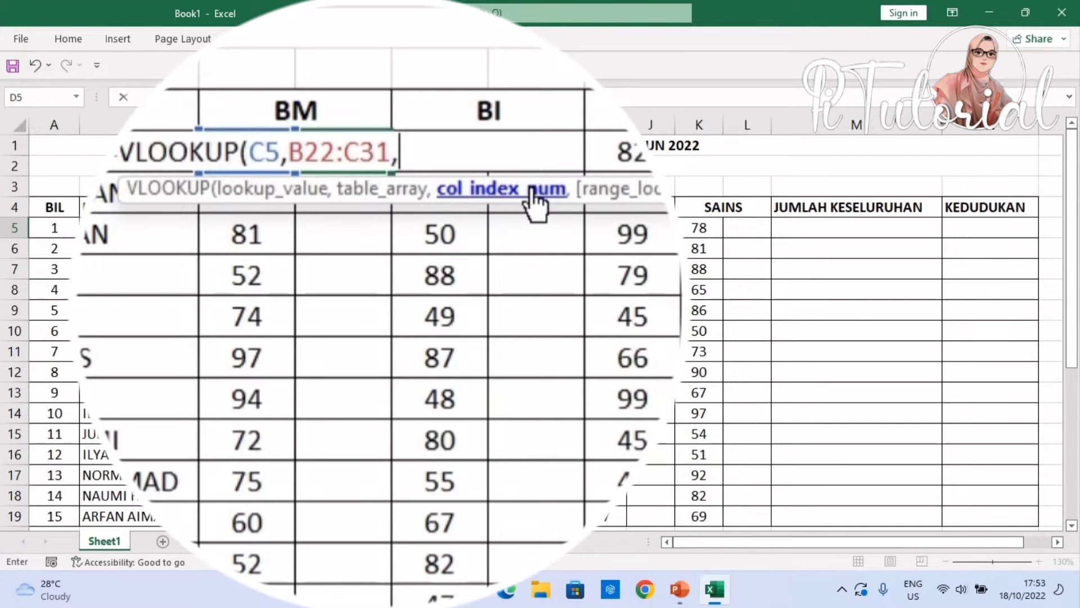
# Step: Set the column index to 2 and complete the D5 formula as =VLOOKUP(C5,B22:C31,2)
pyautogui.scroll(-3, 366, 326)
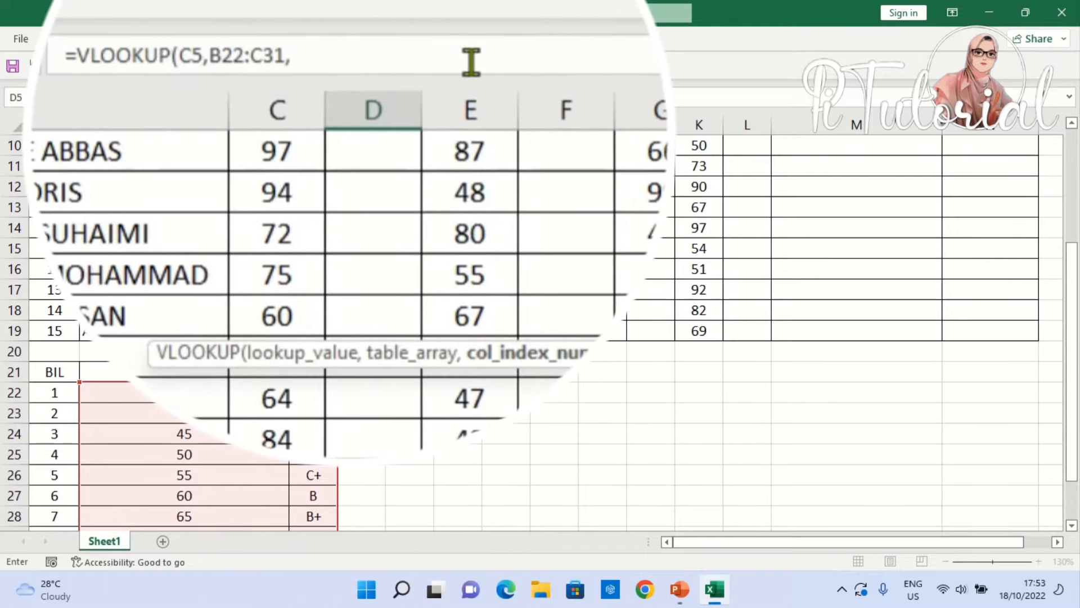
pyautogui.click(411, 101)
pyautogui.write('2')
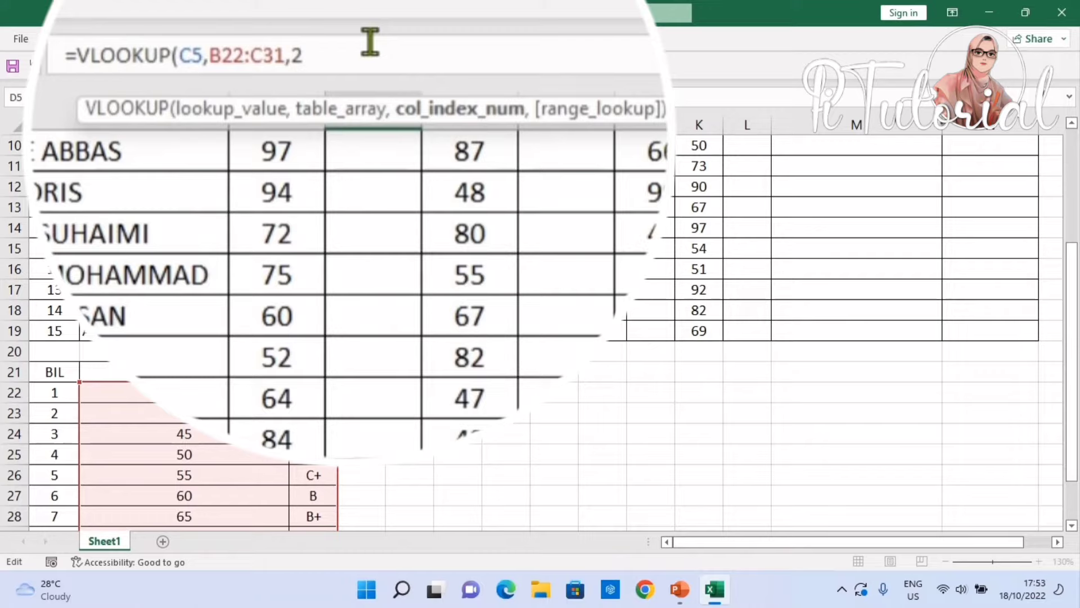
pyautogui.write(')')
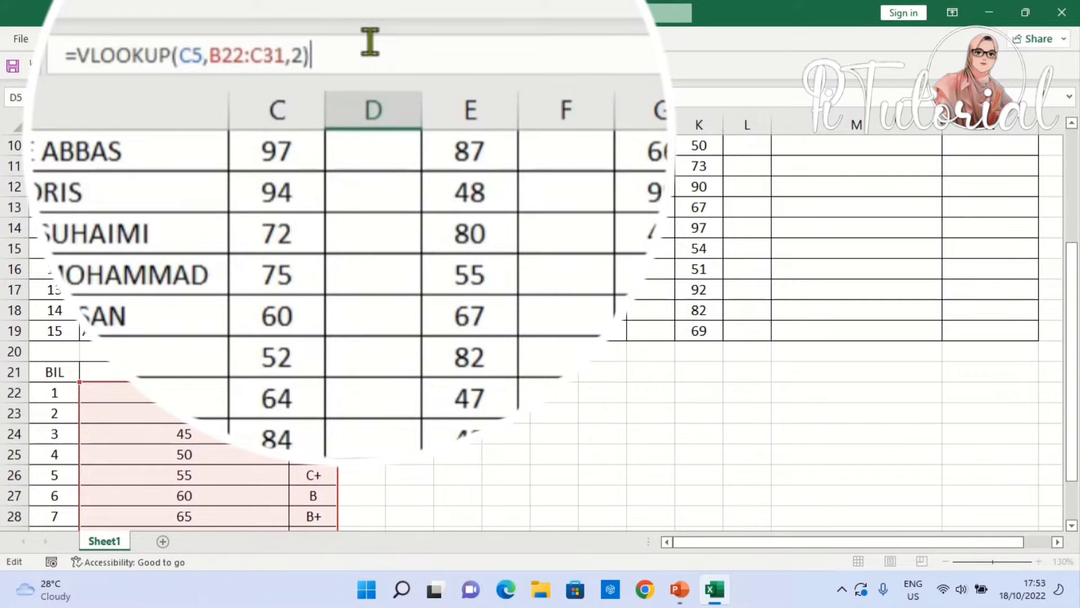
pyautogui.press('Return')
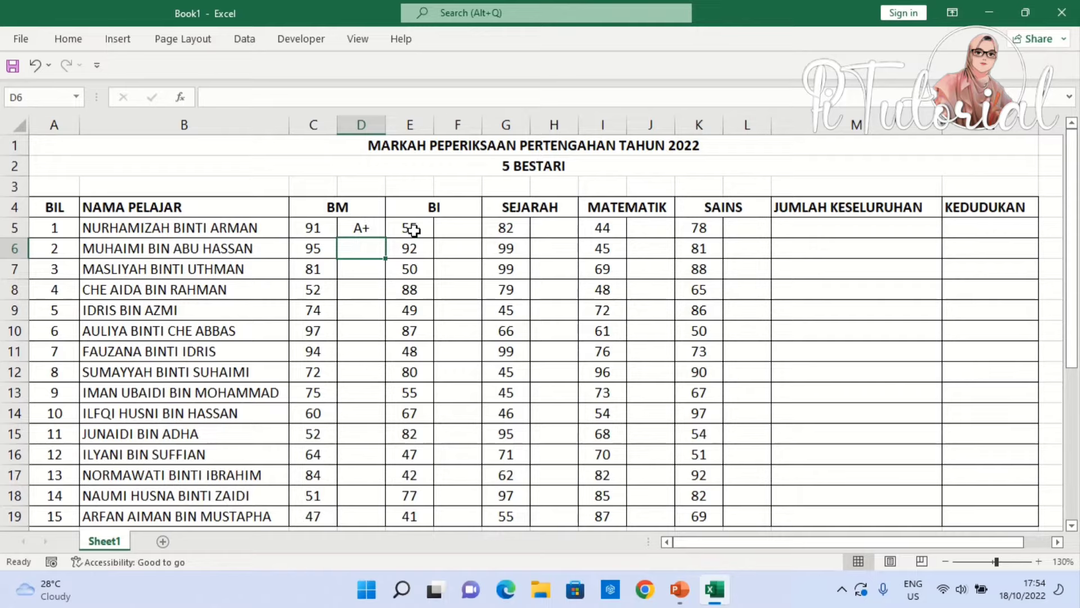
# Step: Fill the D5 grade formula down the BM grade column to D19
pyautogui.click(361, 225)
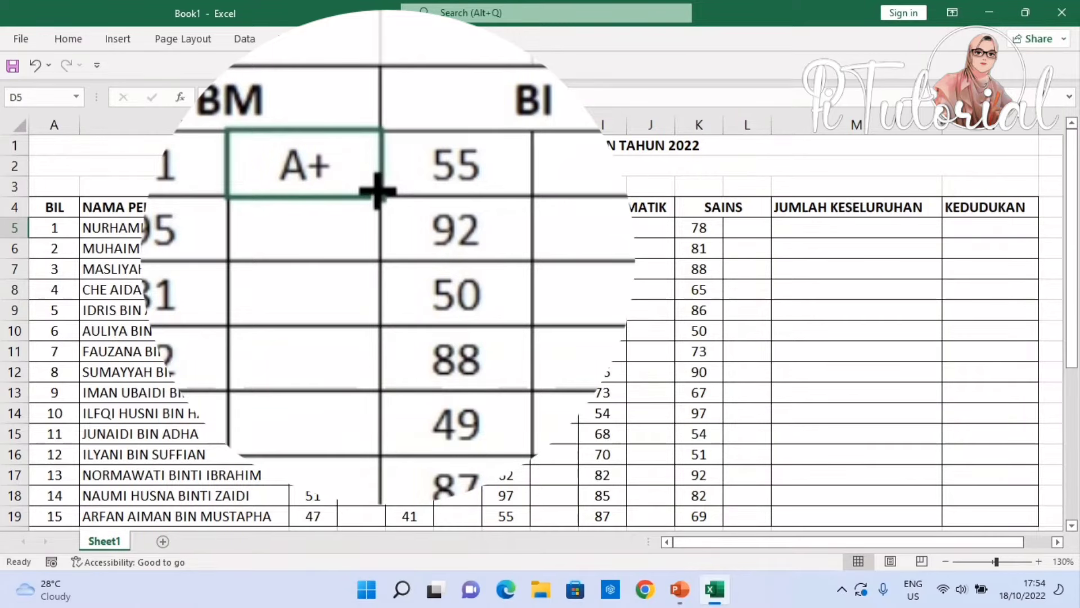
pyautogui.doubleClick(385, 238)
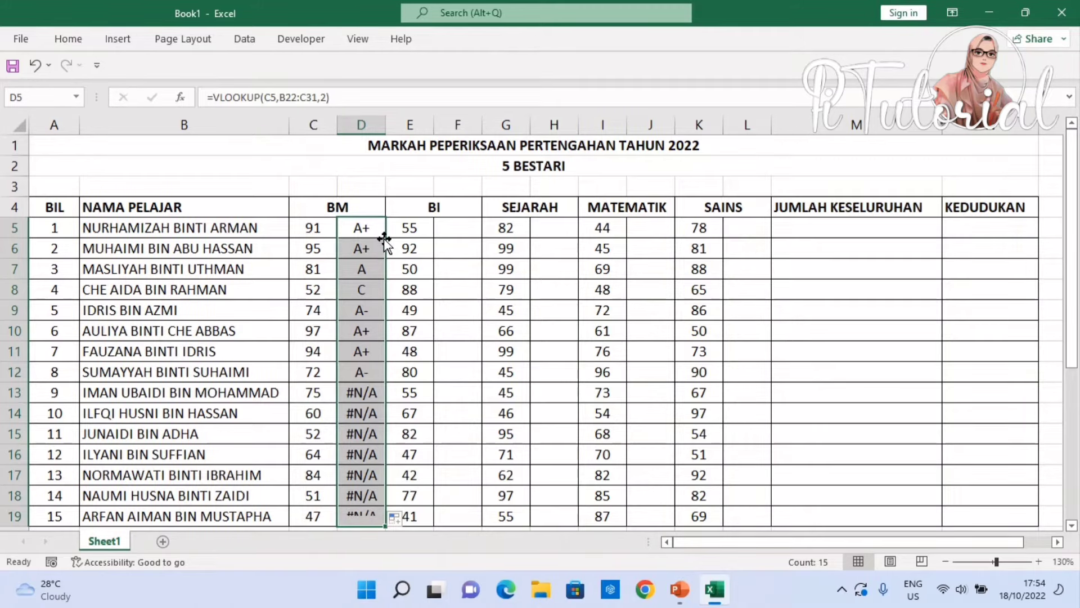
pyautogui.scroll(-1, 392, 374)
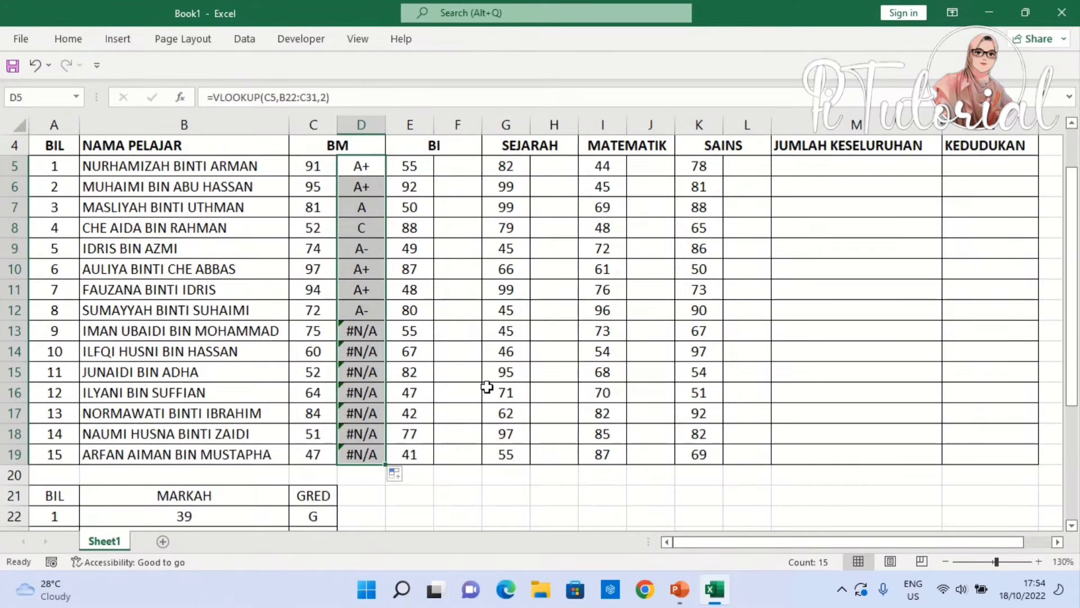
# Step: Inspect the VLOOKUP formula in D13 and the cells its table array covers
pyautogui.click(374, 332)
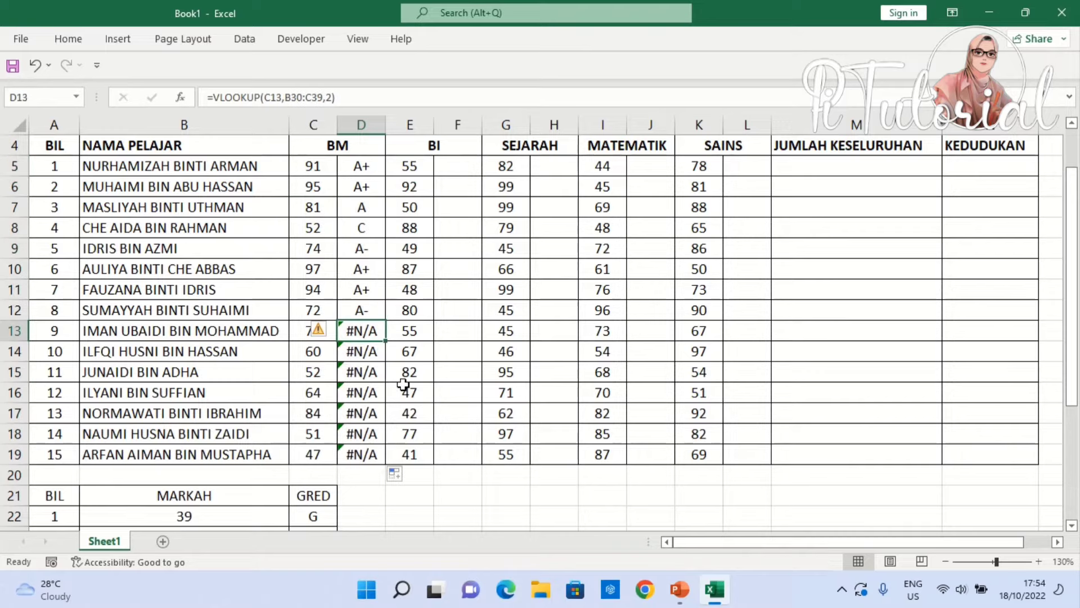
pyautogui.doubleClick(370, 331)
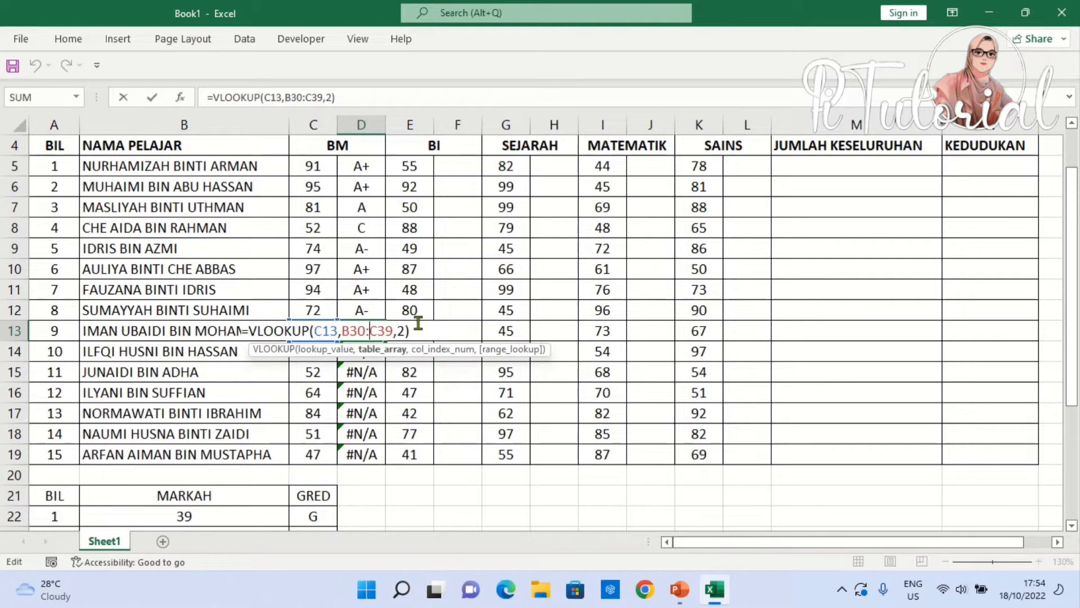
pyautogui.scroll(-3, 433, 331)
pyautogui.scroll(-3, 215, 476)
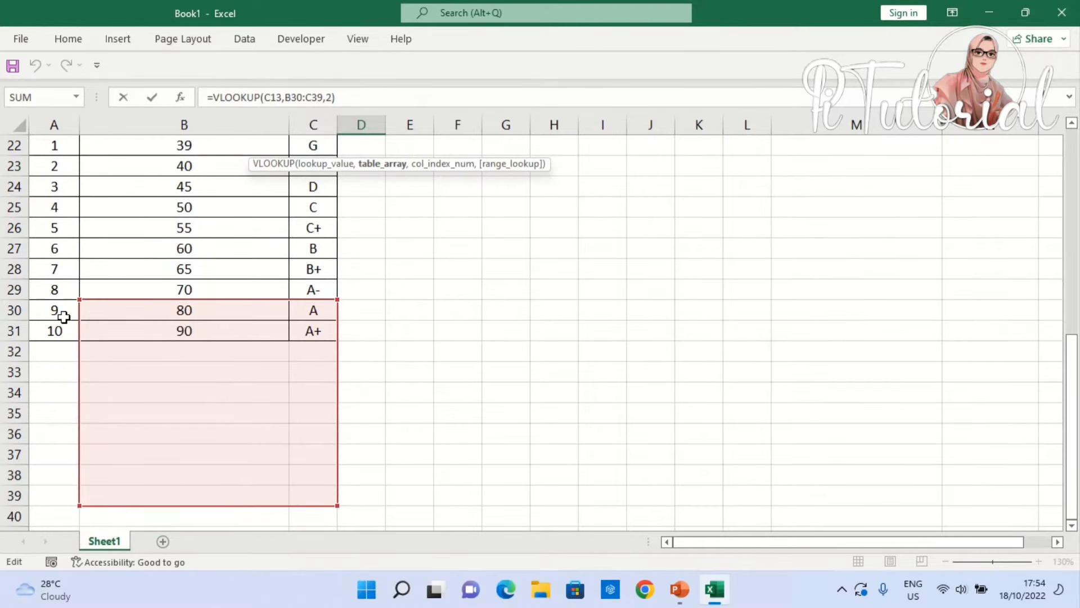
pyautogui.scroll(5, 457, 376)
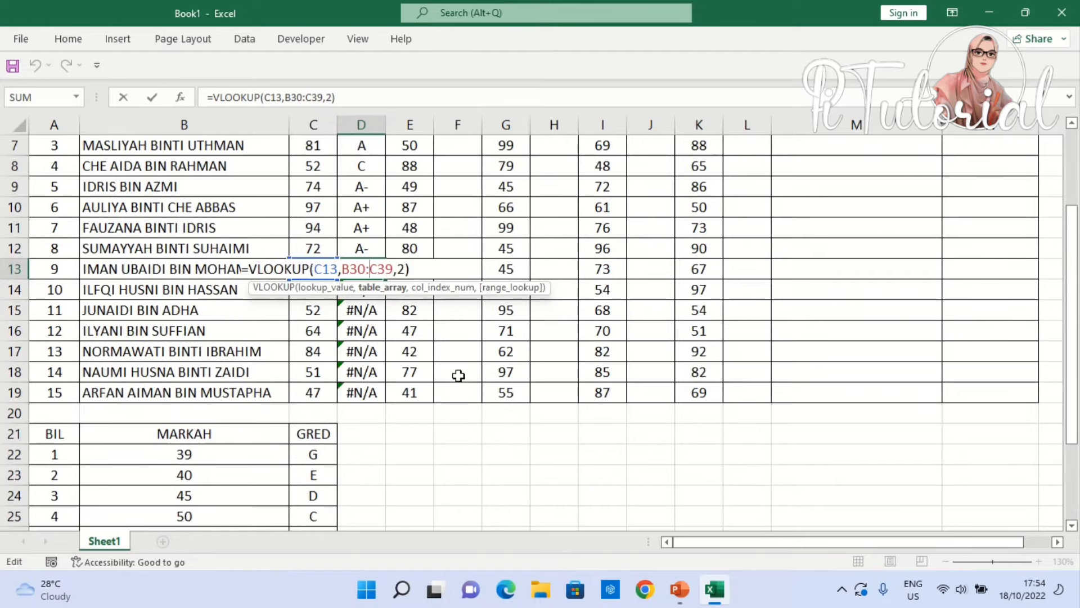
pyautogui.scroll(2, 444, 366)
pyautogui.press('Return')
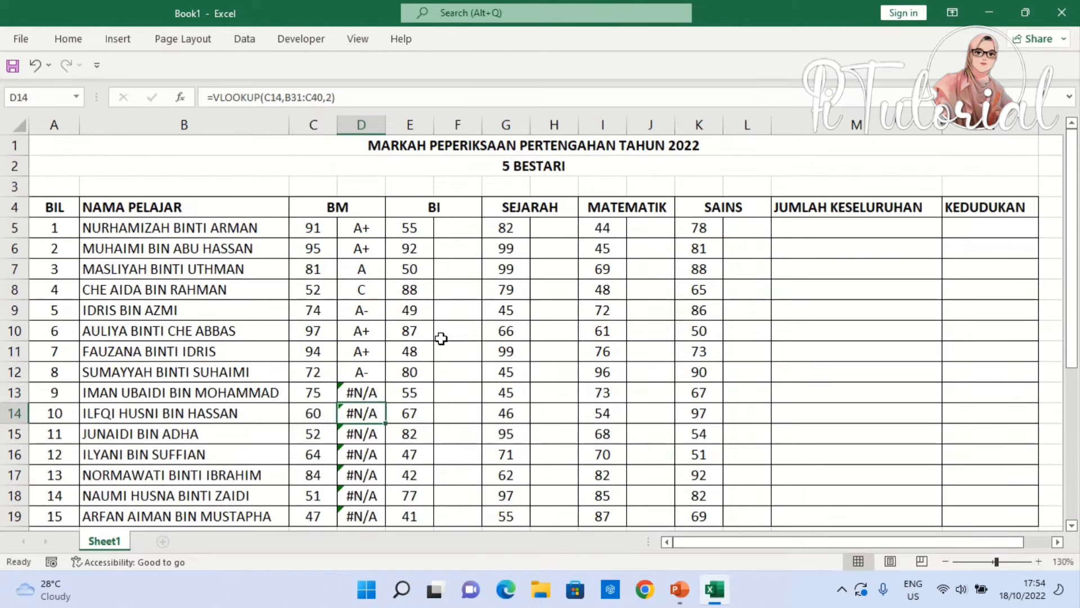
# Step: Fix the table array rows in the D5 formula so it reads =VLOOKUP(C5,B$22:C$31,2)
pyautogui.click(352, 231)
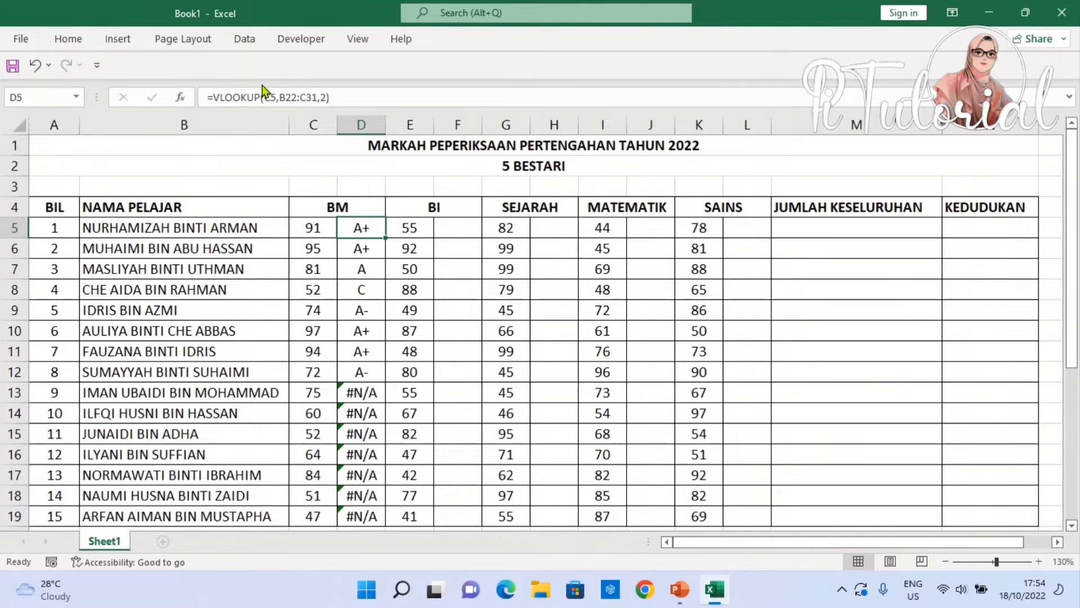
pyautogui.click(284, 92)
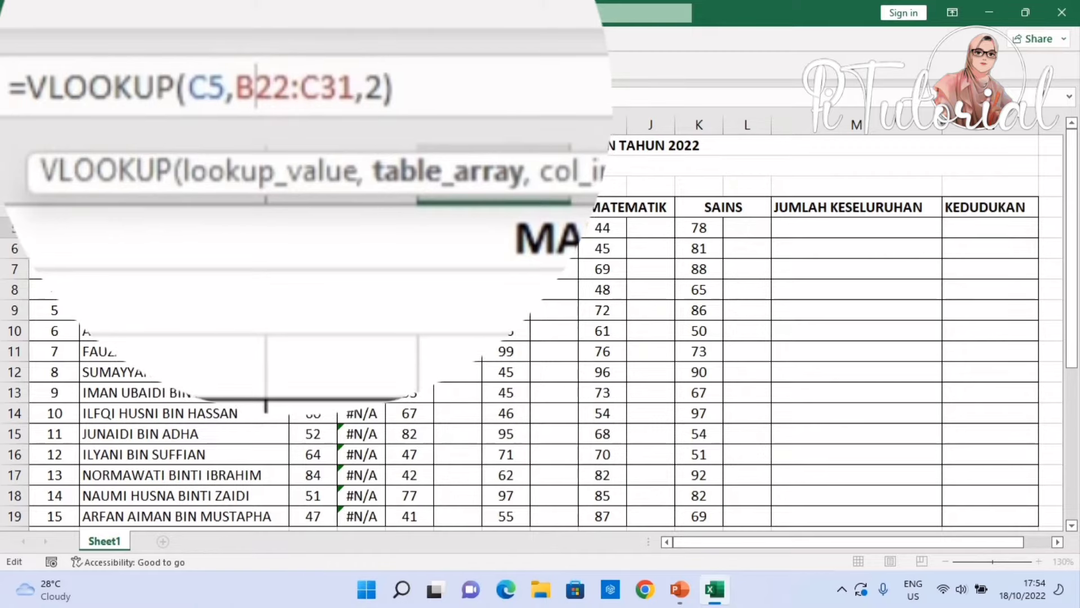
pyautogui.write('$')
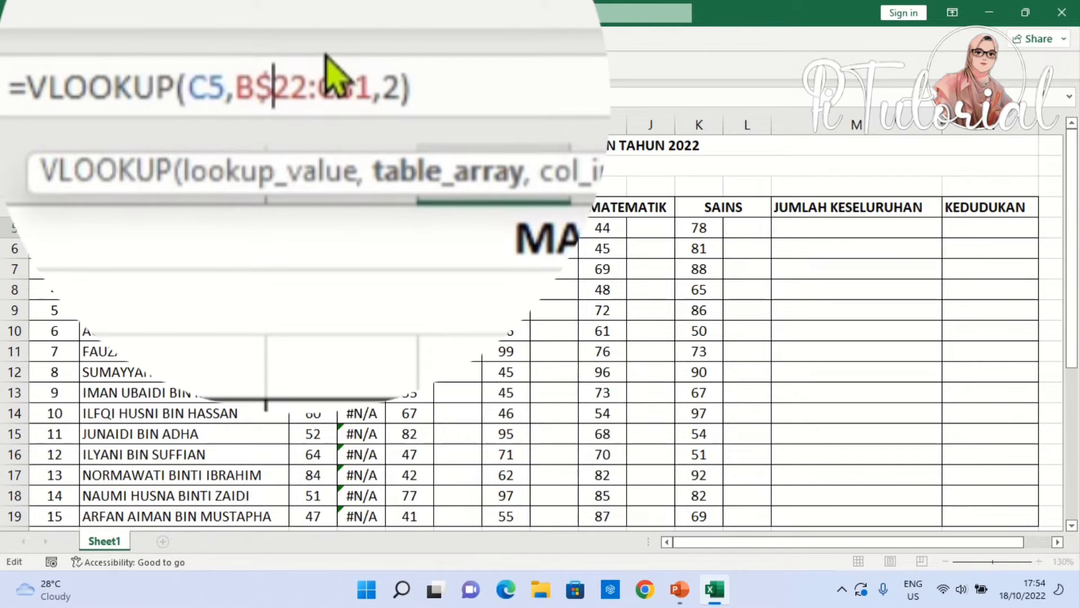
pyautogui.click(354, 85)
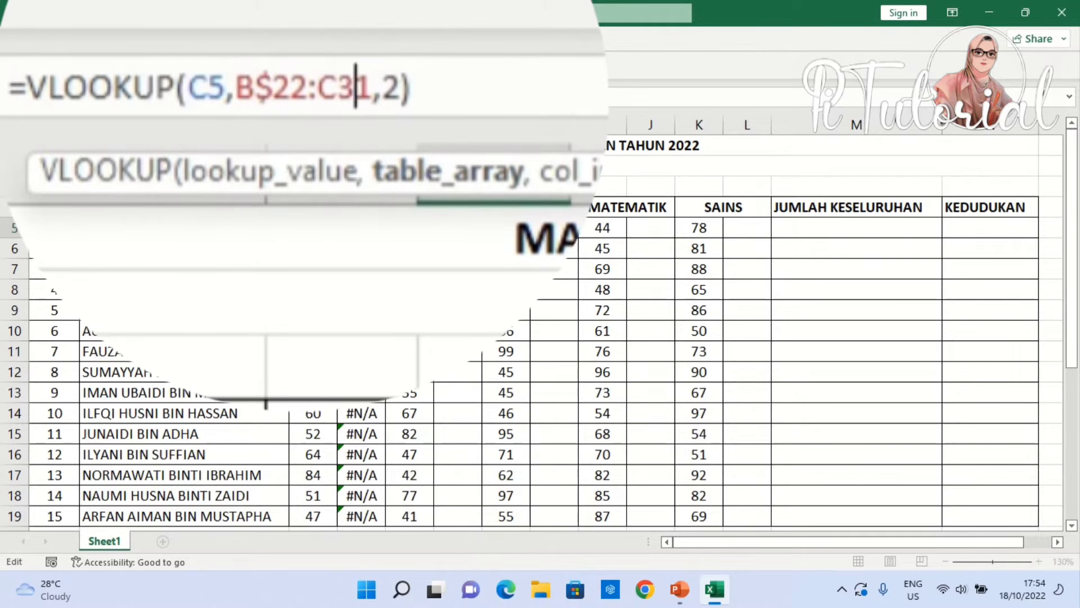
pyautogui.click(338, 87)
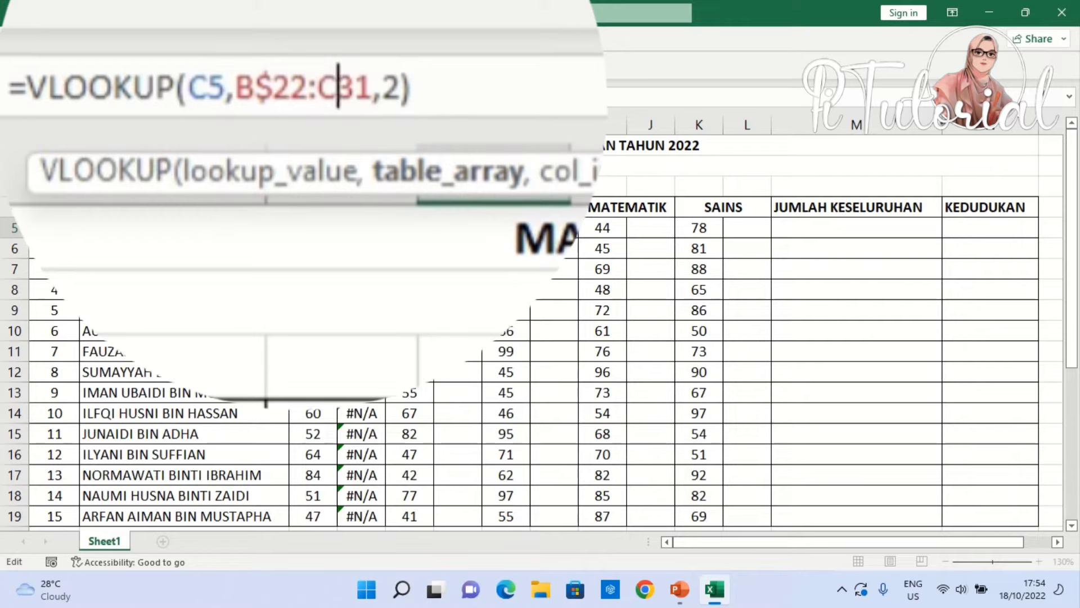
pyautogui.write('$')
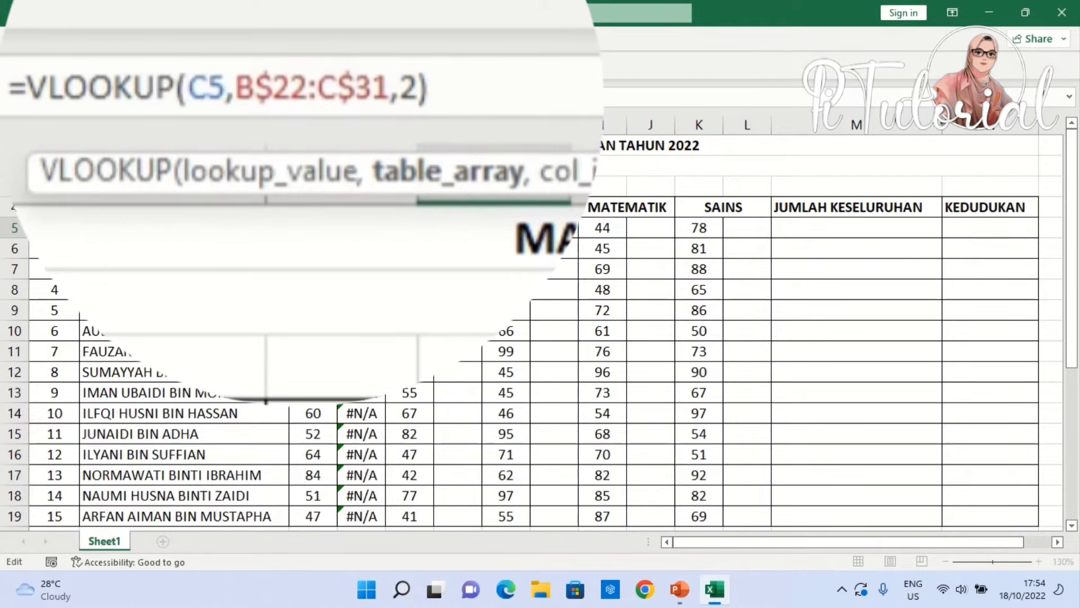
pyautogui.press('Return')
# Step: Fill the corrected D5 formula down the BM grade column to D19 and check the grades
pyautogui.click(381, 233)
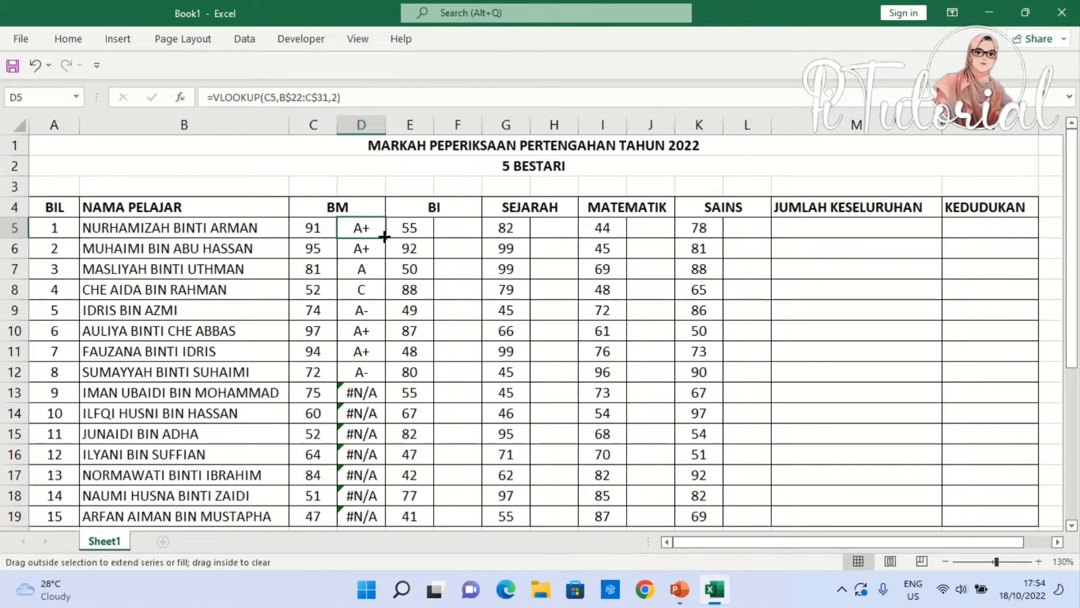
pyautogui.doubleClick(384, 237)
pyautogui.scroll(-2, 388, 264)
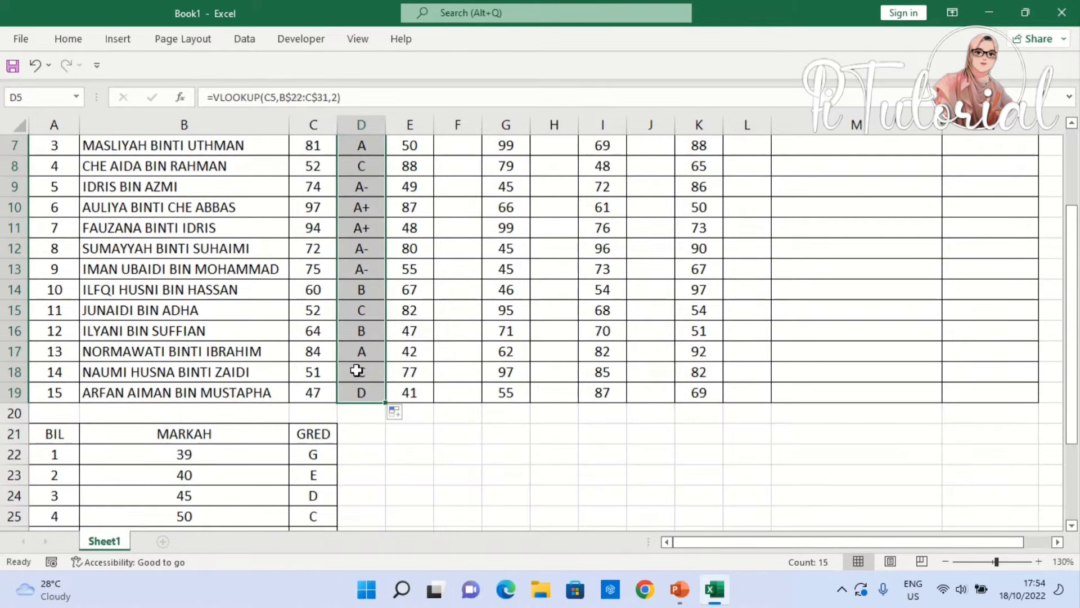
pyautogui.scroll(2, 360, 376)
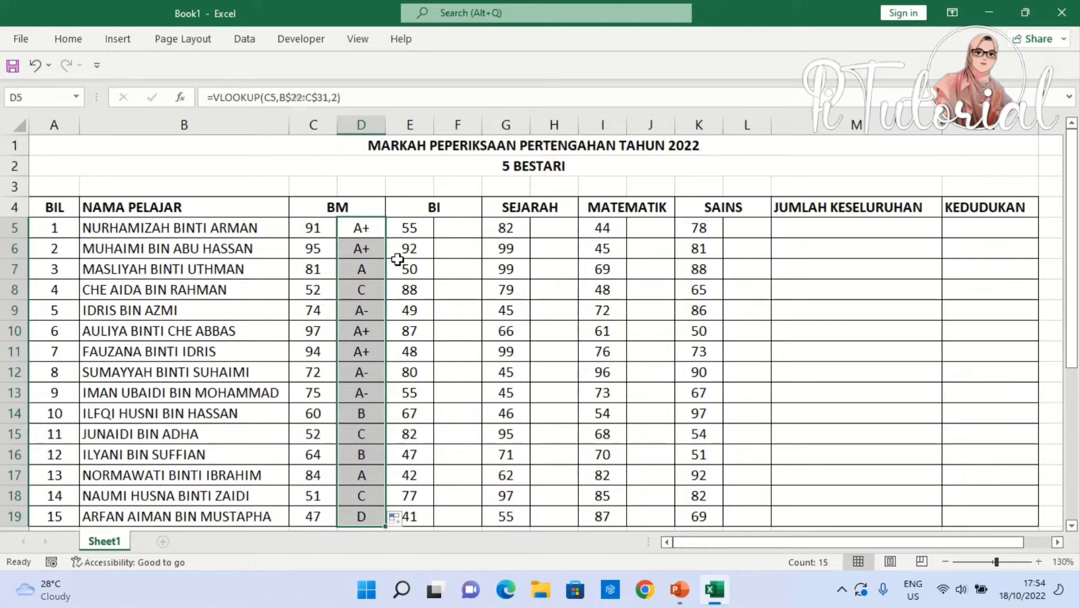
# Step: Start a VLOOKUP formula in F5 for the BI grade with the mark in E5 as the lookup value
pyautogui.click(454, 225)
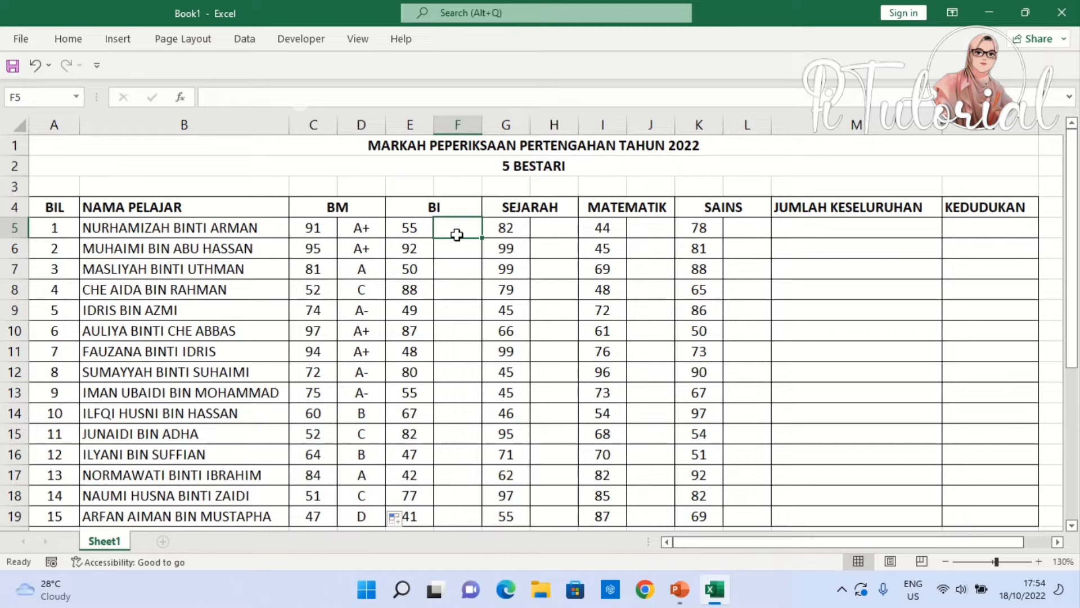
pyautogui.write('=')
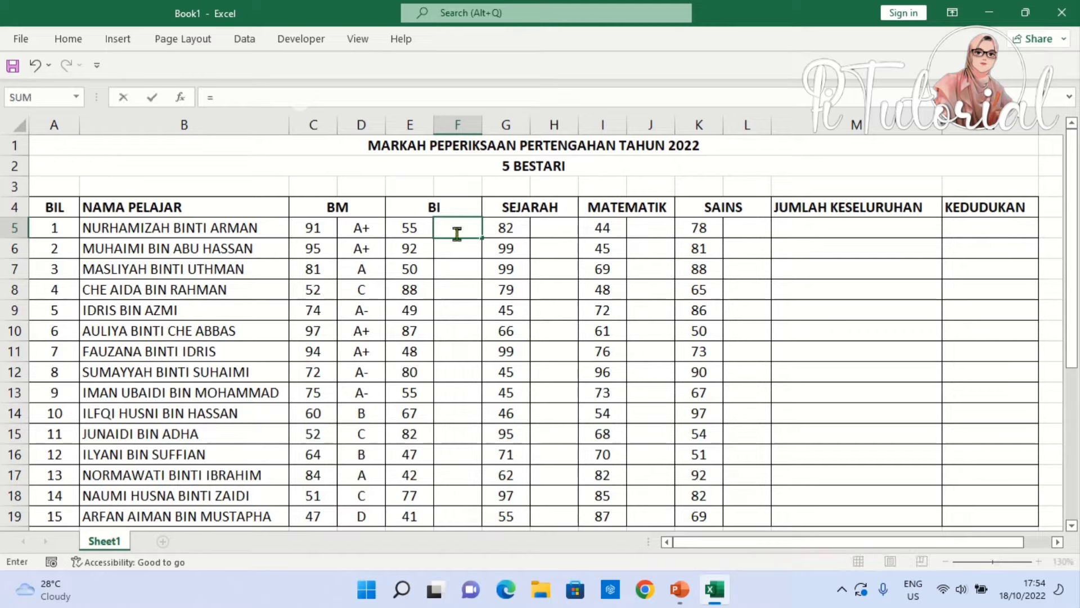
pyautogui.write('VLO')
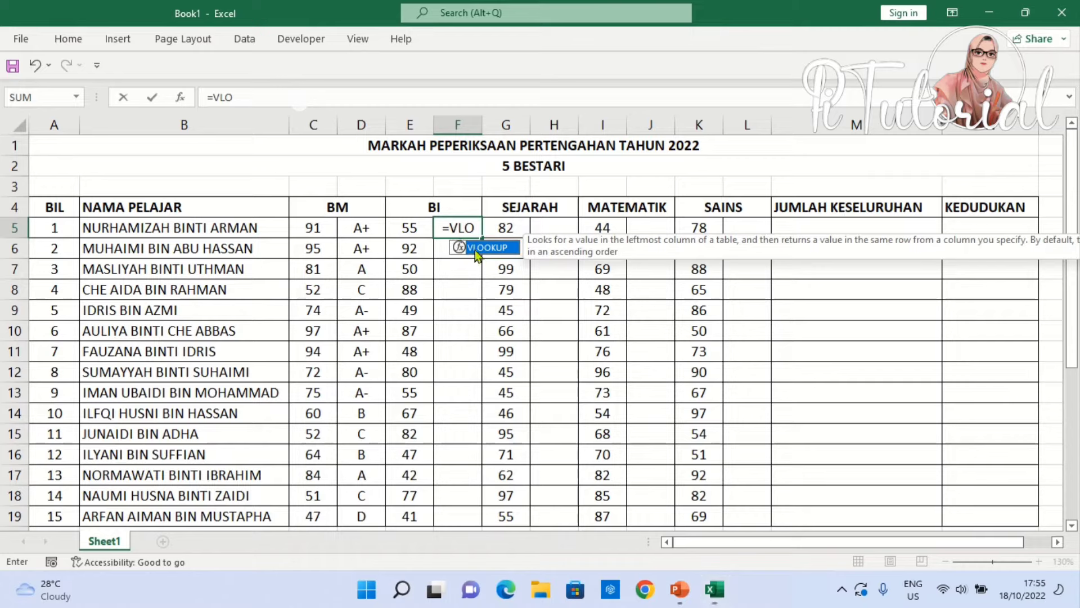
pyautogui.doubleClick(475, 250)
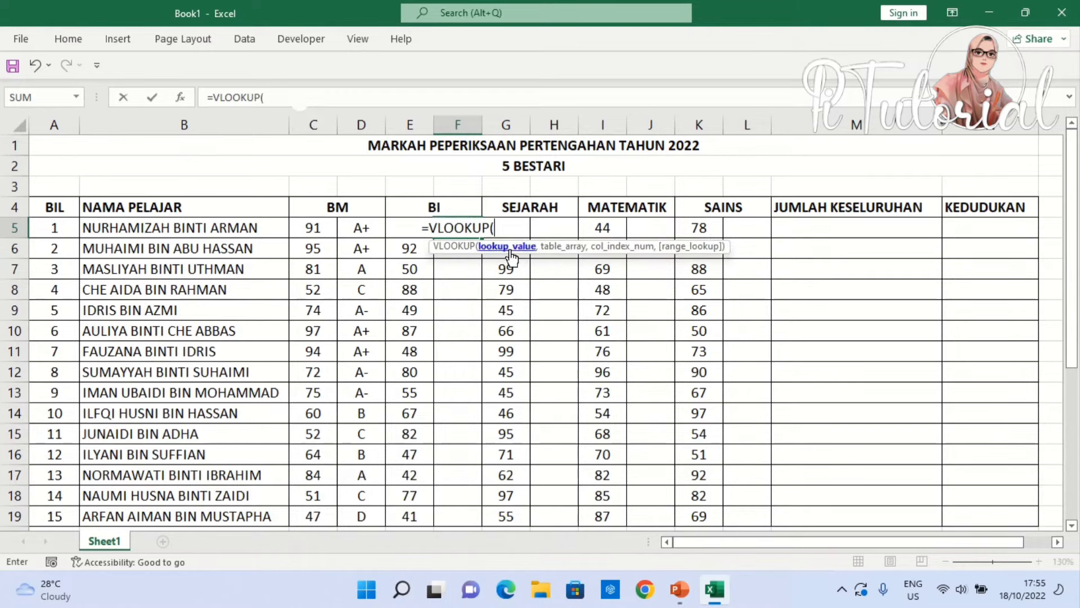
pyautogui.press('Left')
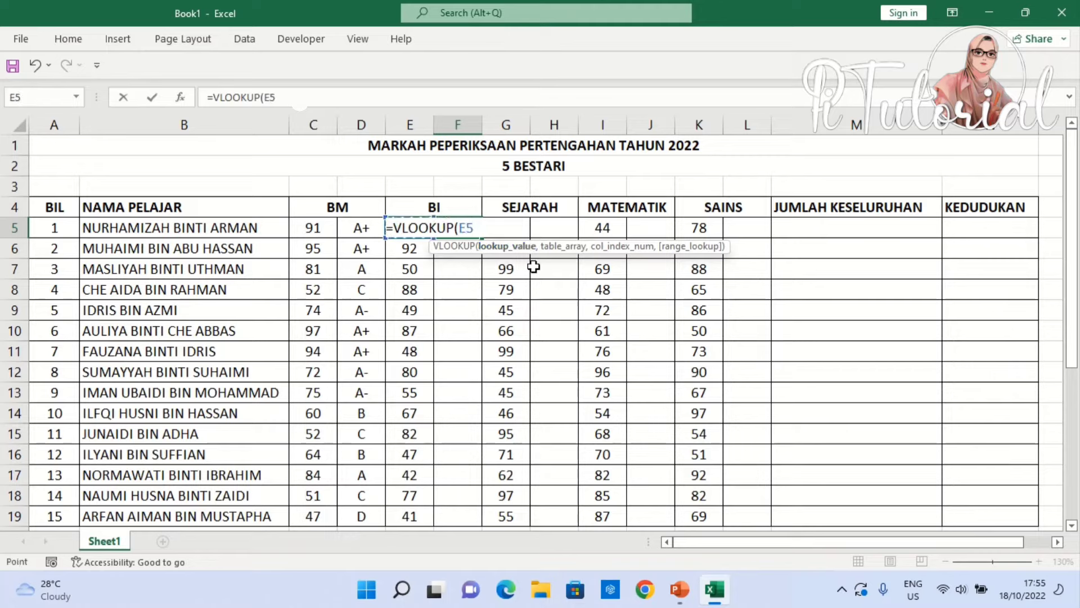
pyautogui.write(',')
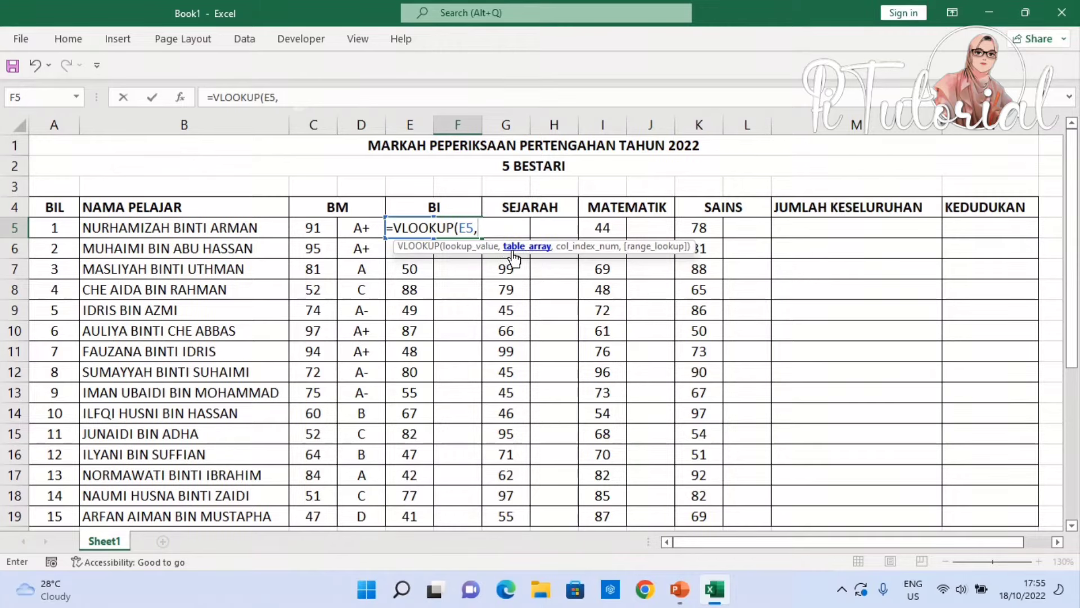
# Step: Set the grade table's marks and grades as the F5 table array with fixed rows, B$22:C$31
pyautogui.scroll(-4, 358, 361)
pyautogui.moveTo(183, 334); pyautogui.dragTo(307, 515)
pyautogui.click(290, 97)
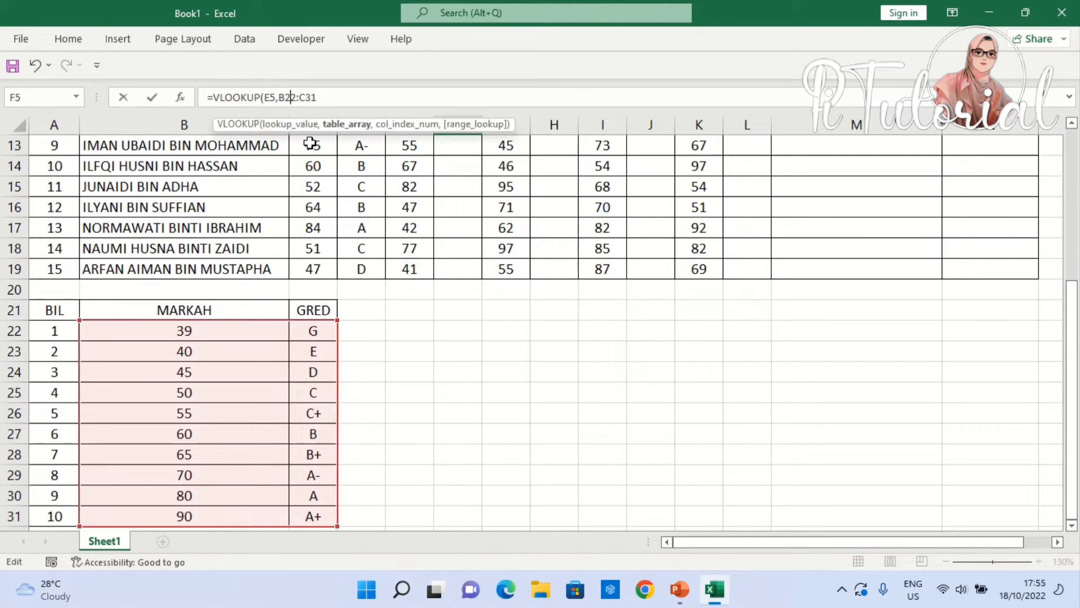
pyautogui.write('$')
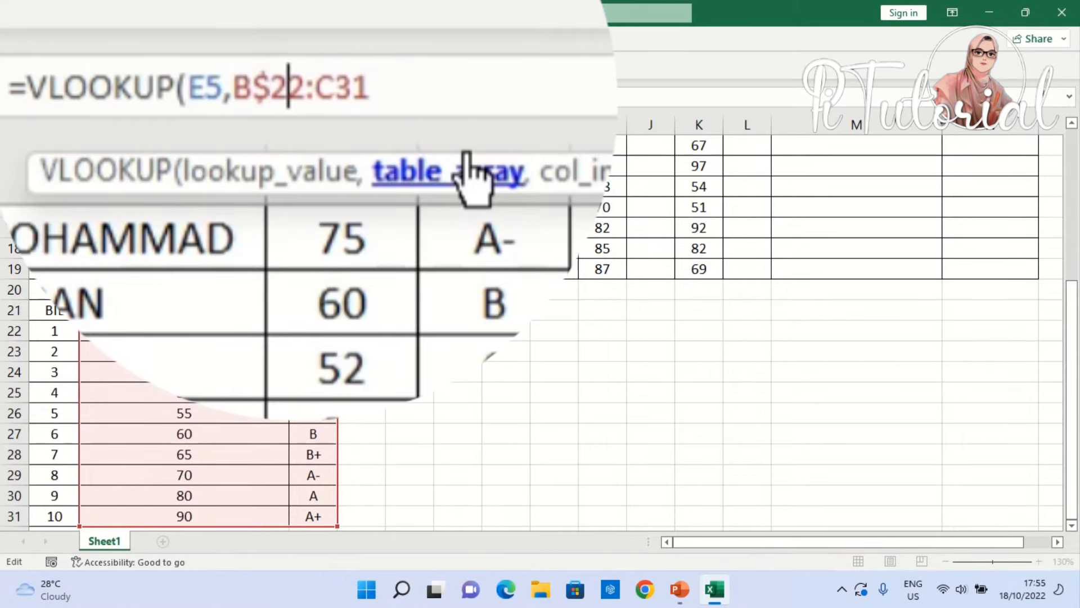
pyautogui.press('Right')
pyautogui.press('Right')
pyautogui.press('Right')
pyautogui.write('$')
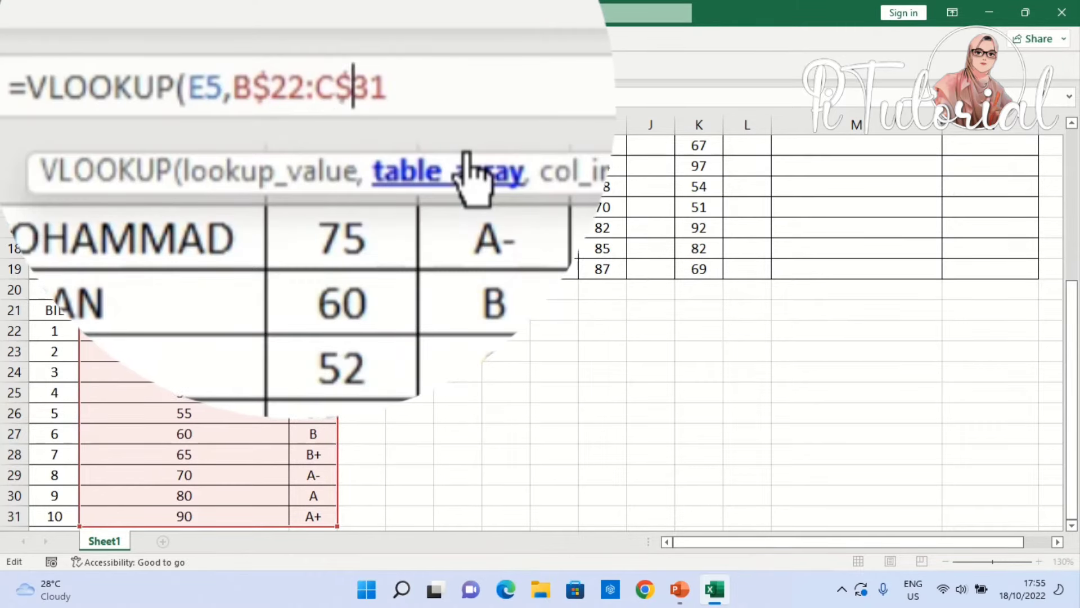
pyautogui.click(484, 97)
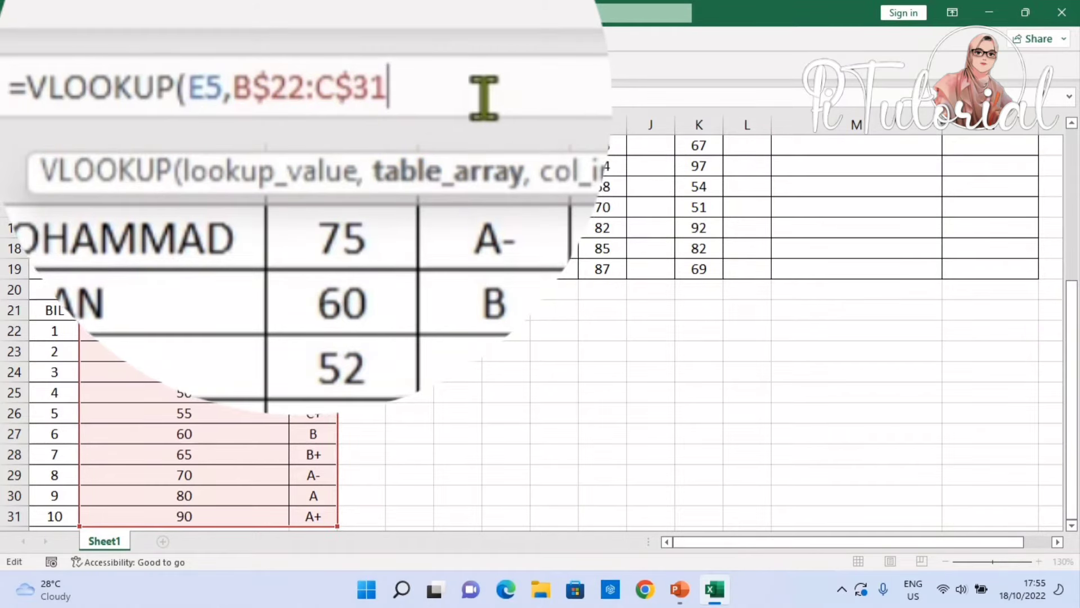
# Step: Complete the F5 formula with column index 1 and compare its result with the grade table
pyautogui.write(',1')
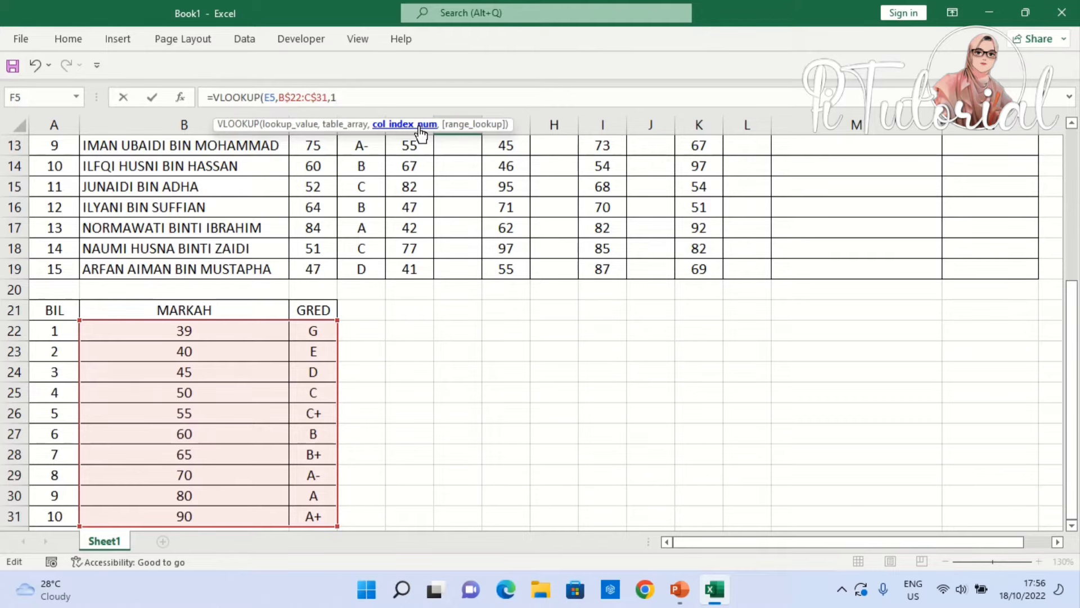
pyautogui.press('Return')
pyautogui.scroll(4, 419, 133)
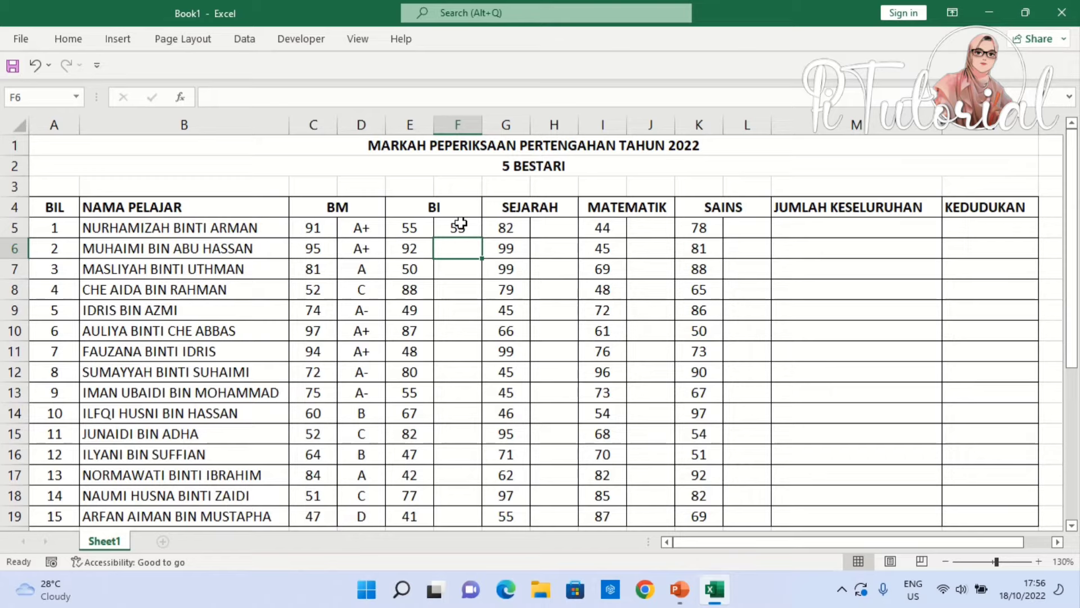
pyautogui.click(458, 224)
pyautogui.scroll(-3, 394, 381)
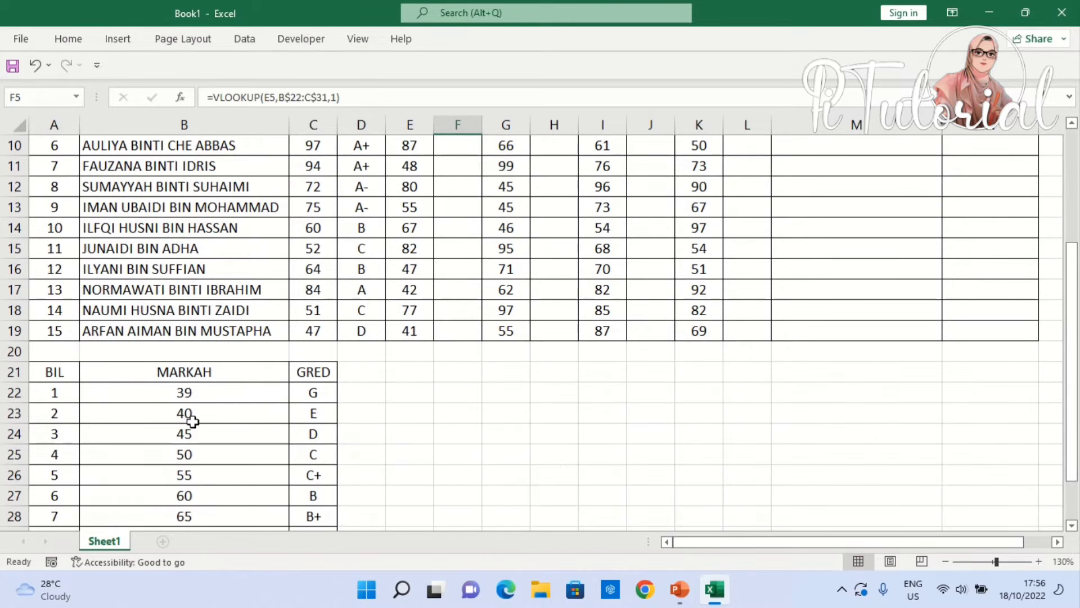
pyautogui.scroll(3, 417, 355)
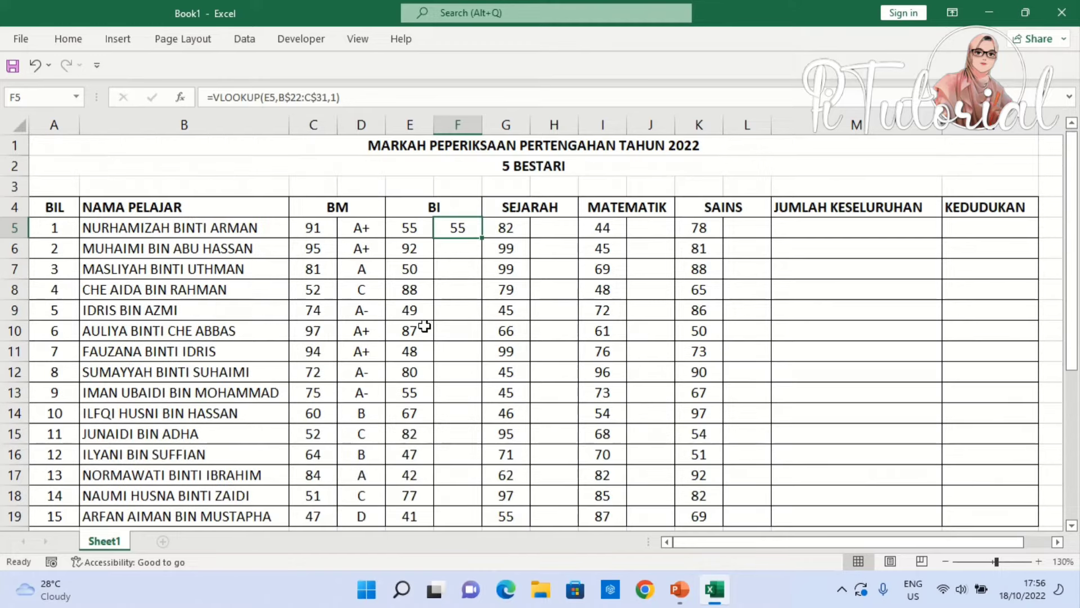
# Step: Change the column index in F5 to 2 so the formula reads =VLOOKUP(E5,B$22:C$31,2)
pyautogui.click(337, 98)
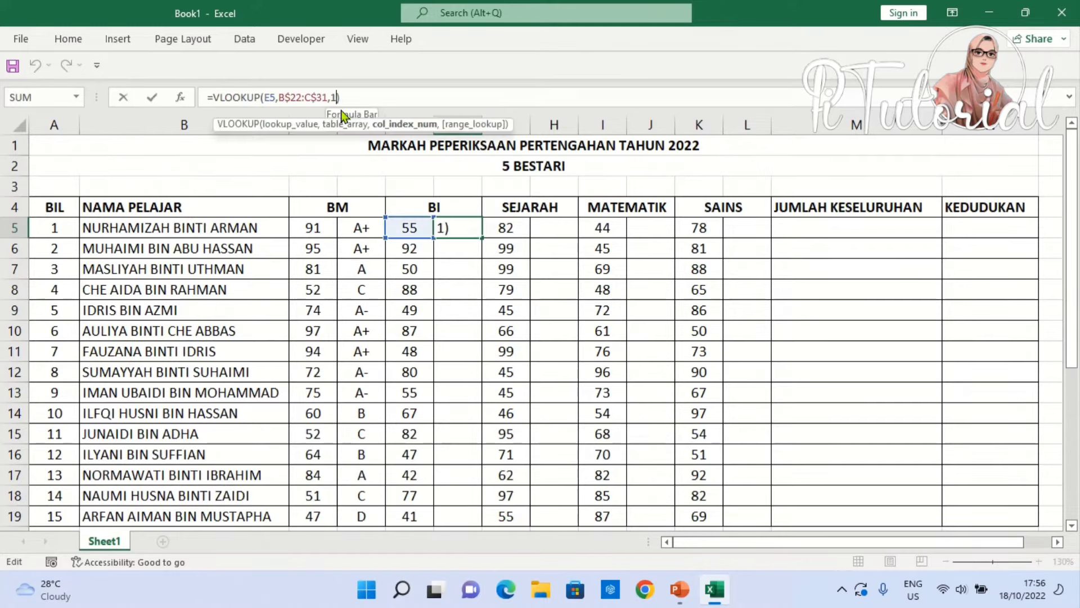
pyautogui.press('BackSpace')
pyautogui.write('2')
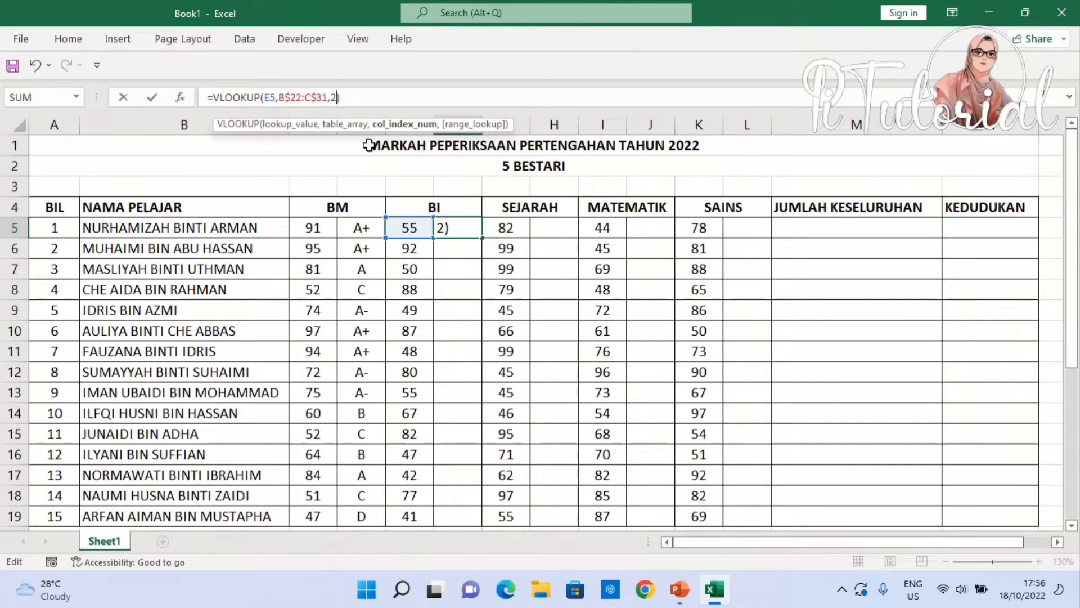
pyautogui.press('Return')
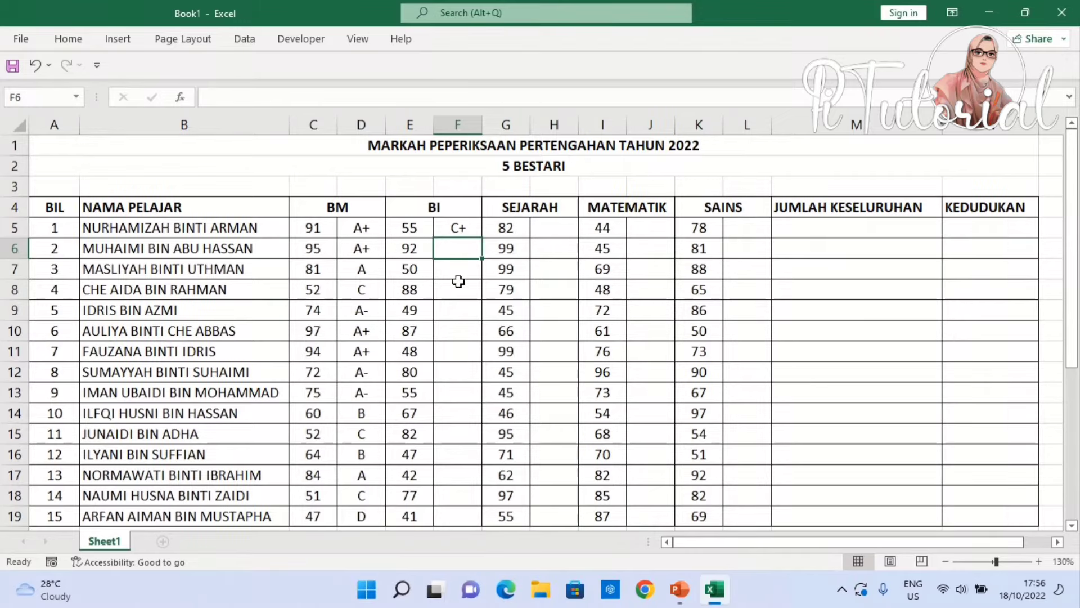
# Step: Check the F5 grade against the grade table and fill the formula down the BI grade column to F19
pyautogui.scroll(-2, 458, 280)
pyautogui.scroll(-1, 225, 517)
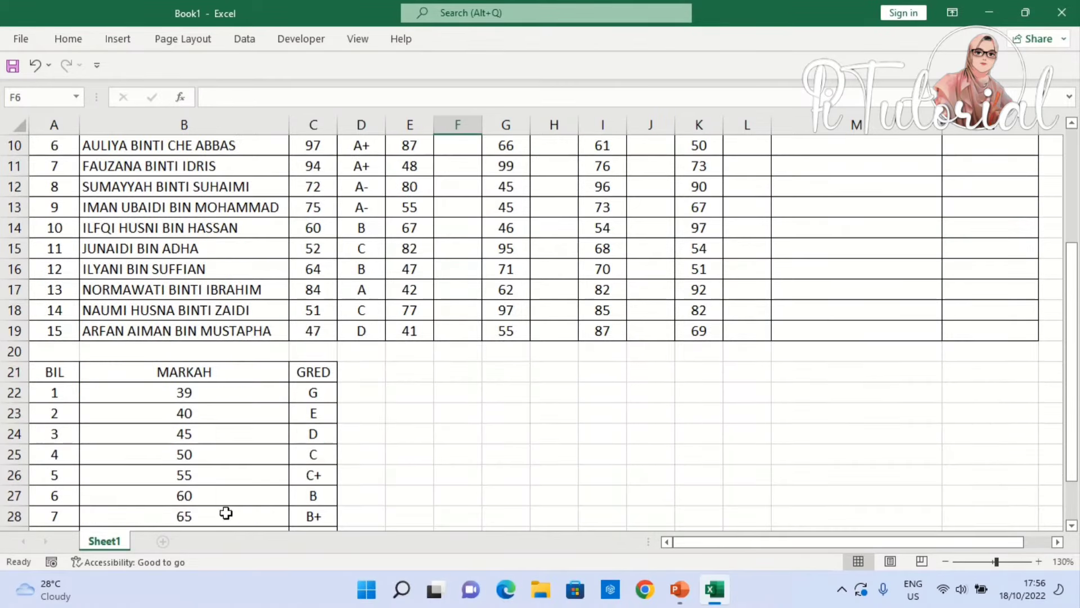
pyautogui.scroll(2, 479, 252)
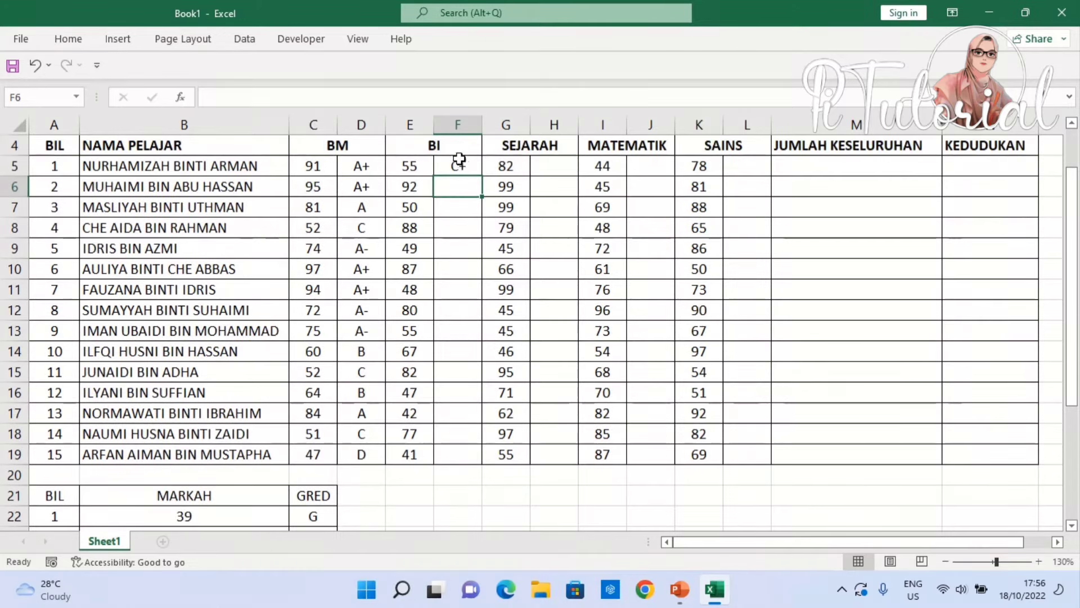
pyautogui.click(462, 165)
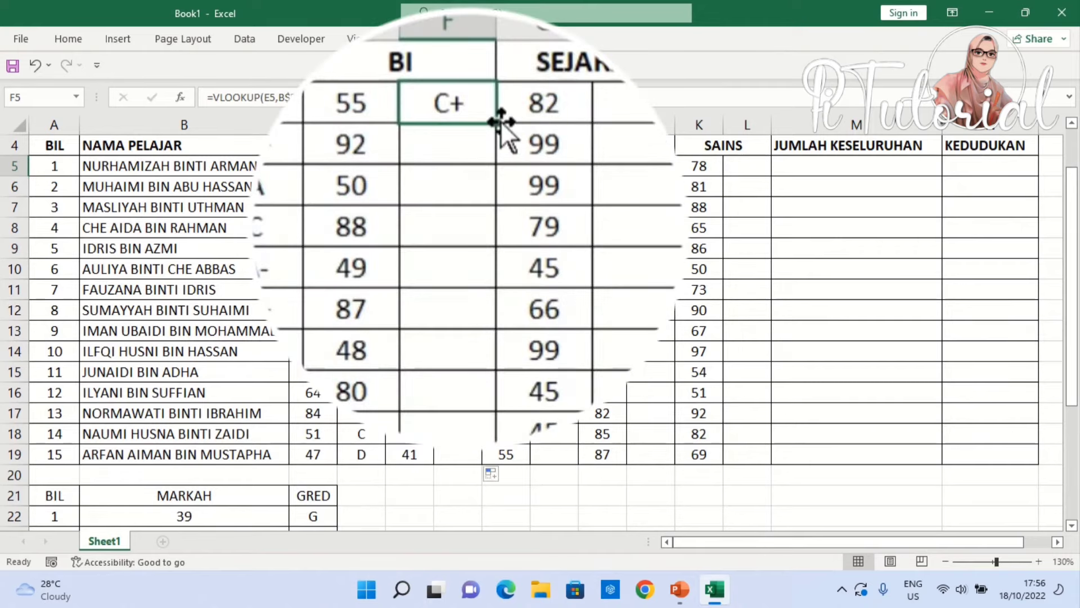
pyautogui.doubleClick(482, 175)
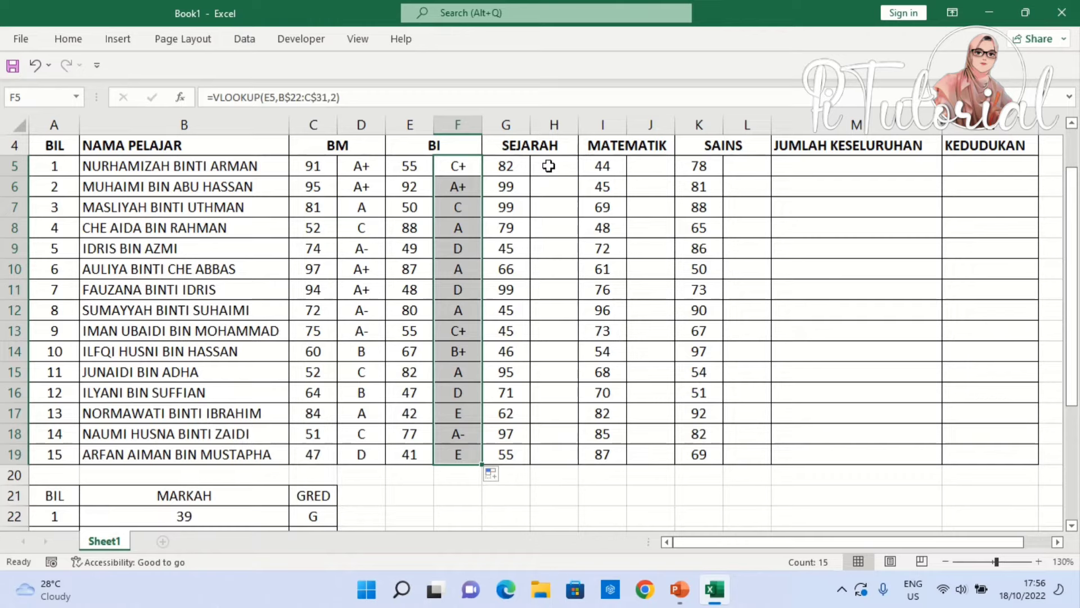
# Step: Start a VLOOKUP formula in H5 for the SEJARAH grade with the mark in G5 as the lookup value
pyautogui.click(549, 166)
pyautogui.write('=')
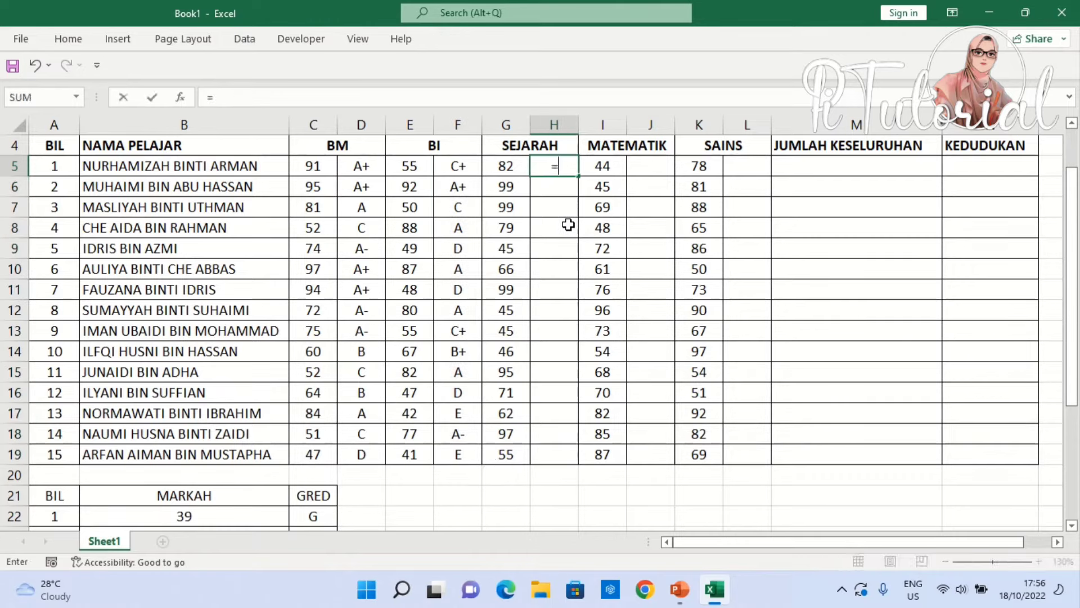
pyautogui.write('vlo')
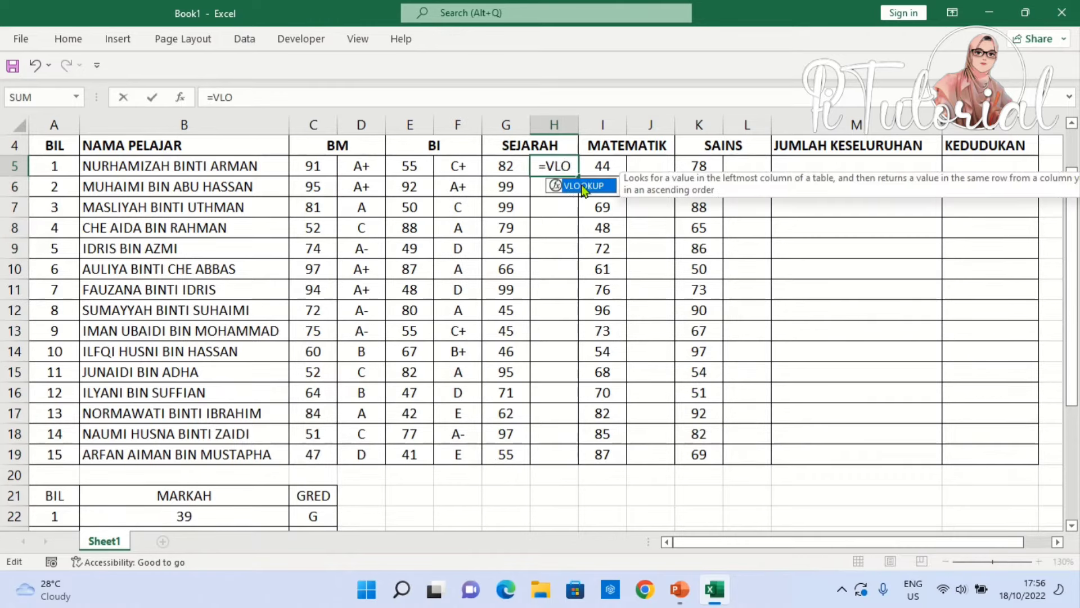
pyautogui.doubleClick(591, 180)
pyautogui.click(506, 165)
pyautogui.write(',')
# Step: Set the grade table with fixed rows, B$22:C$31, as the table array of the H5 formula
pyautogui.moveTo(184, 516); pyautogui.dragTo(309, 450)
pyautogui.write('$')
pyautogui.press('Right')
pyautogui.press('Right')
pyautogui.press('Right')
pyautogui.press('Right')
pyautogui.write('$31,')
pyautogui.scroll(5, 706, 268)
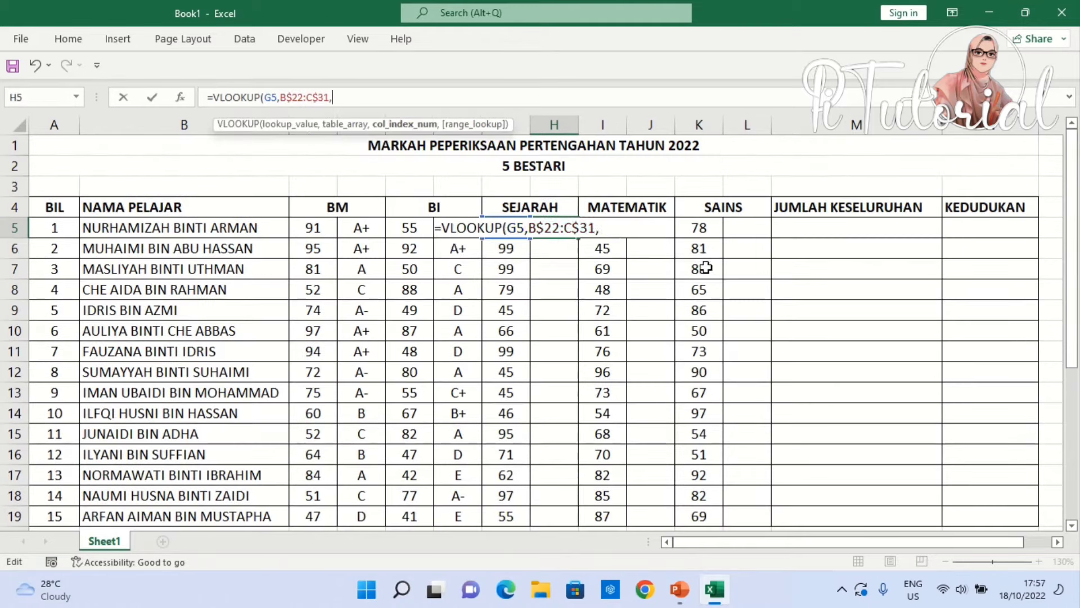
# Step: Complete the H5 formula with column index 2 and fill it down the SEJARAH grade column to H19
pyautogui.write('2)')
pyautogui.press('Return')
pyautogui.doubleClick(578, 238)
# Step: Start a VLOOKUP formula in J5 for the MATEMATIK grade with the mark in I5 as the lookup value
pyautogui.click(648, 228)
pyautogui.write('=VLO')
pyautogui.doubleClick(686, 248)
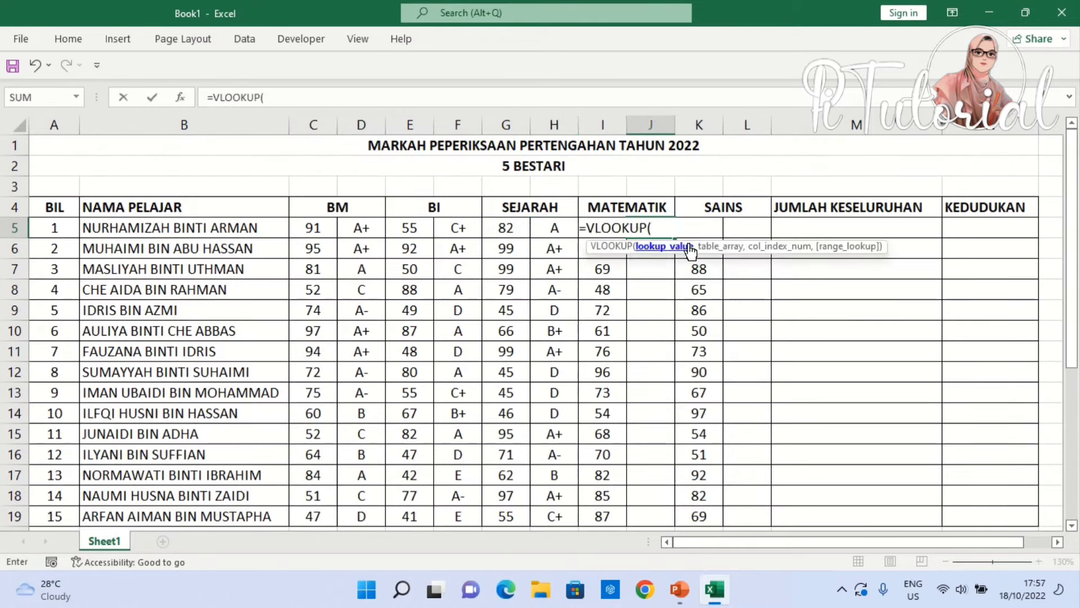
pyautogui.click(603, 228)
pyautogui.write(',')
# Step: Set the grade table with fixed rows, B$22:C$31, as the table array of the J5 formula
pyautogui.scroll(-2, 605, 259)
pyautogui.moveTo(184, 454); pyautogui.dragTo(313, 497)
pyautogui.scroll(5, 714, 255)
pyautogui.click(677, 230)
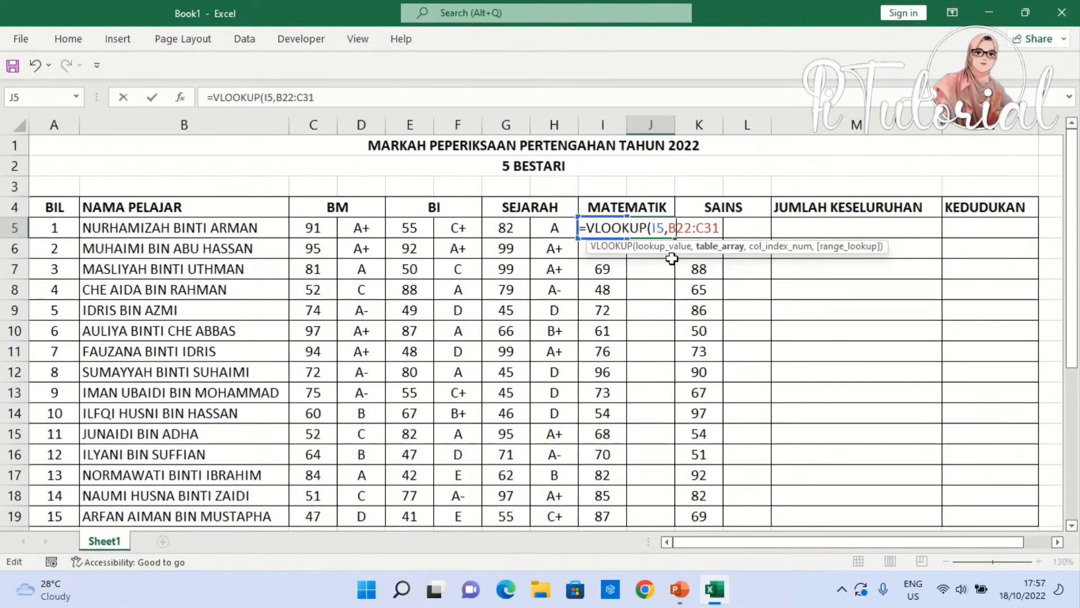
pyautogui.write('$')
pyautogui.press('Right')
pyautogui.press('Right')
pyautogui.press('Right')
pyautogui.press('Right')
pyautogui.write('$')
pyautogui.press('Right')
pyautogui.press('Right')
# Step: Complete the J5 formula with column index 2 and fill it down the MATEMATIK grade column to J19
pyautogui.write(',2)')
pyautogui.press('Return')
pyautogui.doubleClick(676, 238)
# Step: Start a VLOOKUP formula in L5 for the SAINS grade with the mark in K5 as the lookup value
pyautogui.click(747, 228)
pyautogui.write('=')
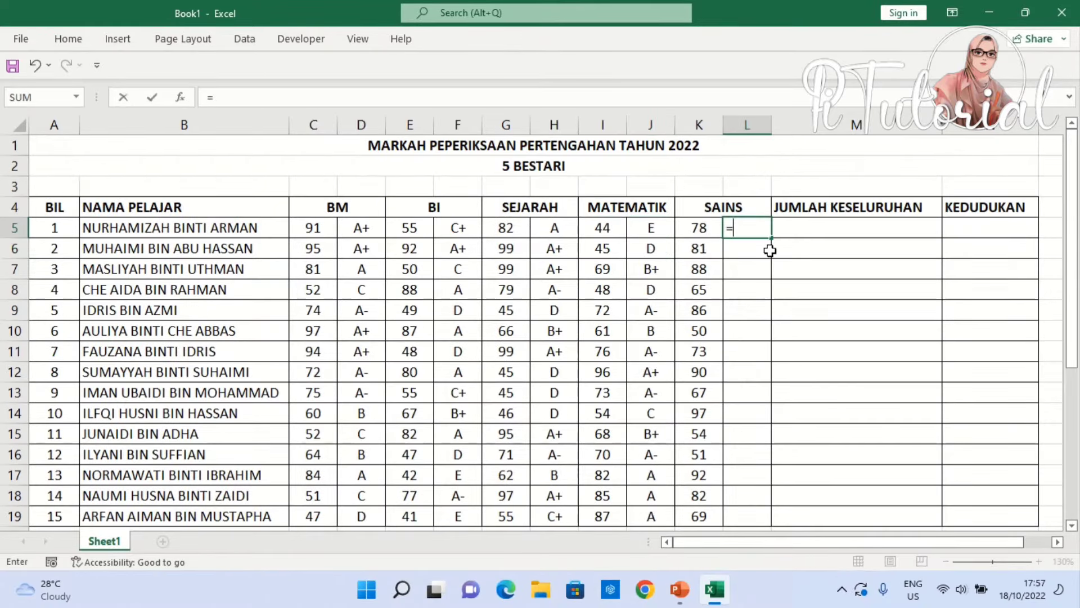
pyautogui.write('VLO')
pyautogui.doubleClick(767, 248)
pyautogui.click(699, 227)
pyautogui.write(',')
# Step: Set the grade table with fixed rows, B$22:C$31, as the table array of the L5 formula
pyautogui.scroll(-5, 718, 313)
pyautogui.moveTo(207, 270); pyautogui.dragTo(314, 453)
pyautogui.scroll(5, 562, 338)
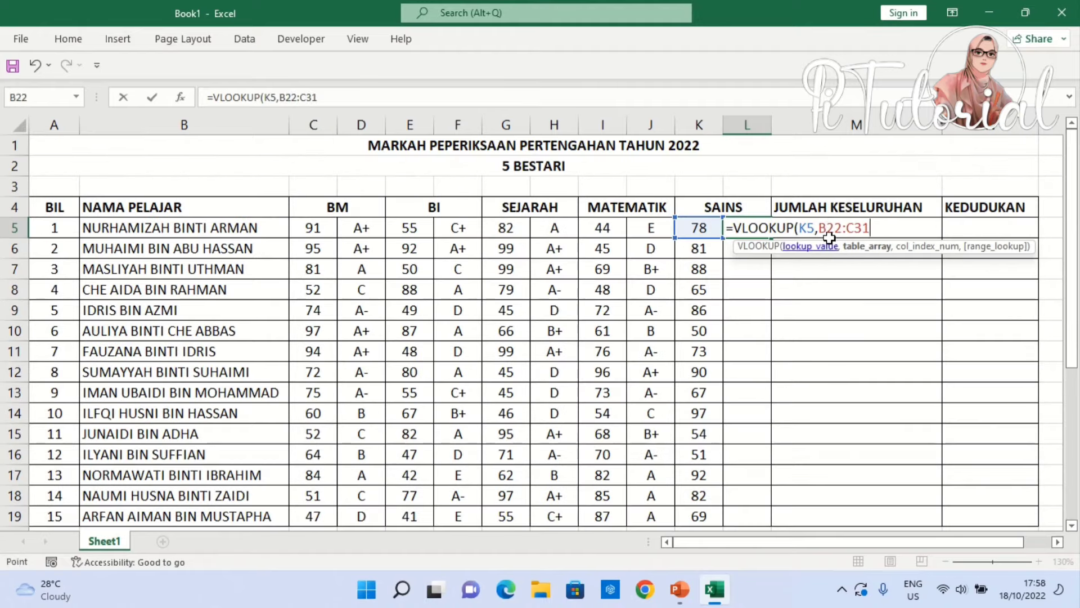
pyautogui.click(827, 229)
pyautogui.write('$')
pyautogui.press('Right')
pyautogui.write('$')
pyautogui.press('Right')
pyautogui.press('Right')
# Step: Complete the L5 formula with column index 2 and fill it down the SAINS grade column to L19
pyautogui.write(',2)')
pyautogui.press('Return')
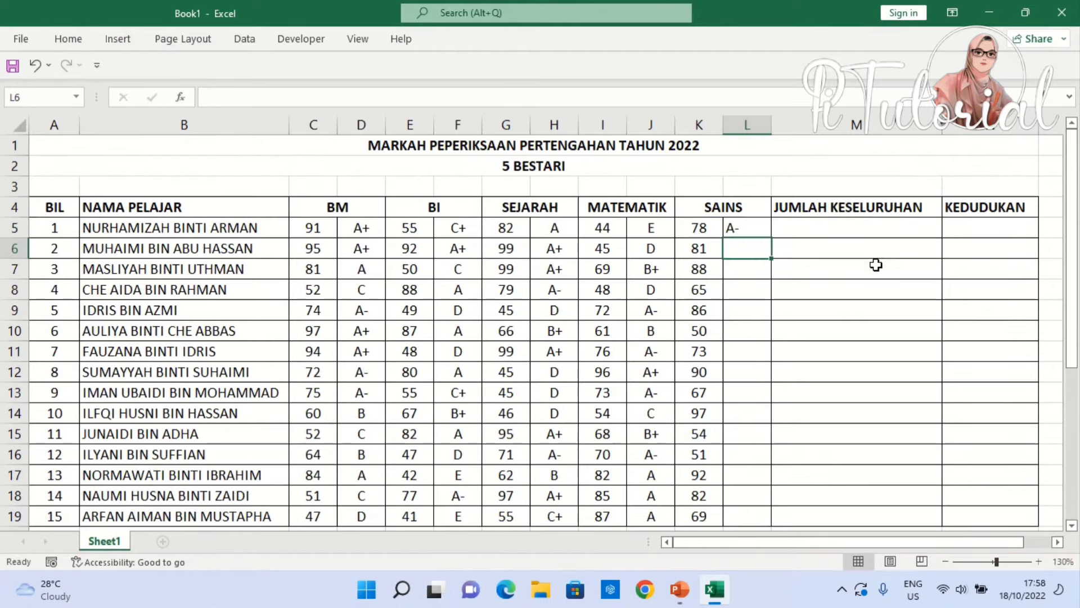
pyautogui.click(761, 231)
pyautogui.doubleClick(771, 238)
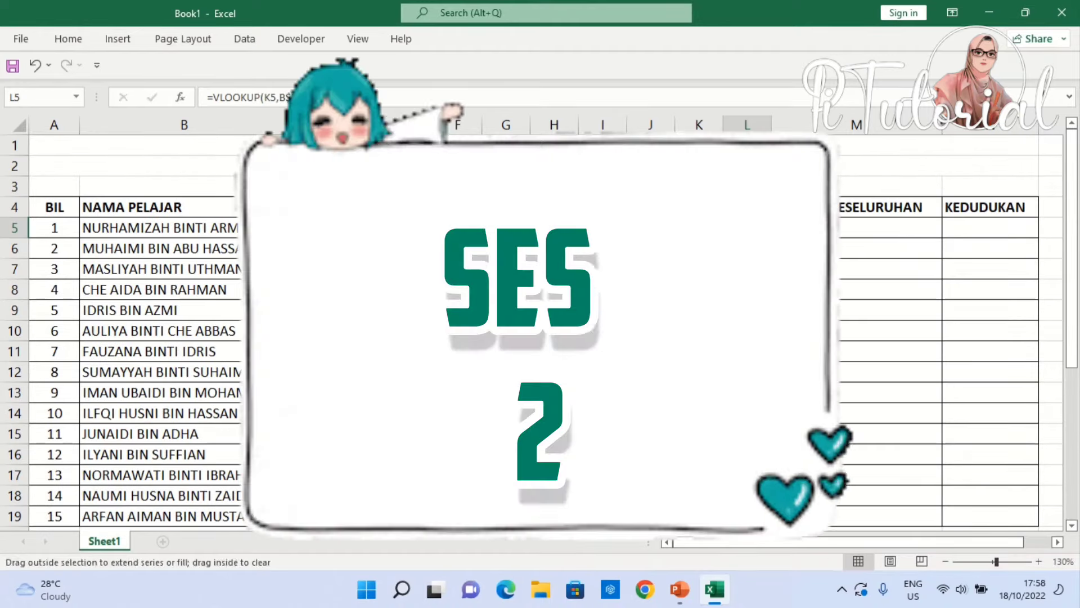
pyautogui.click(811, 248)
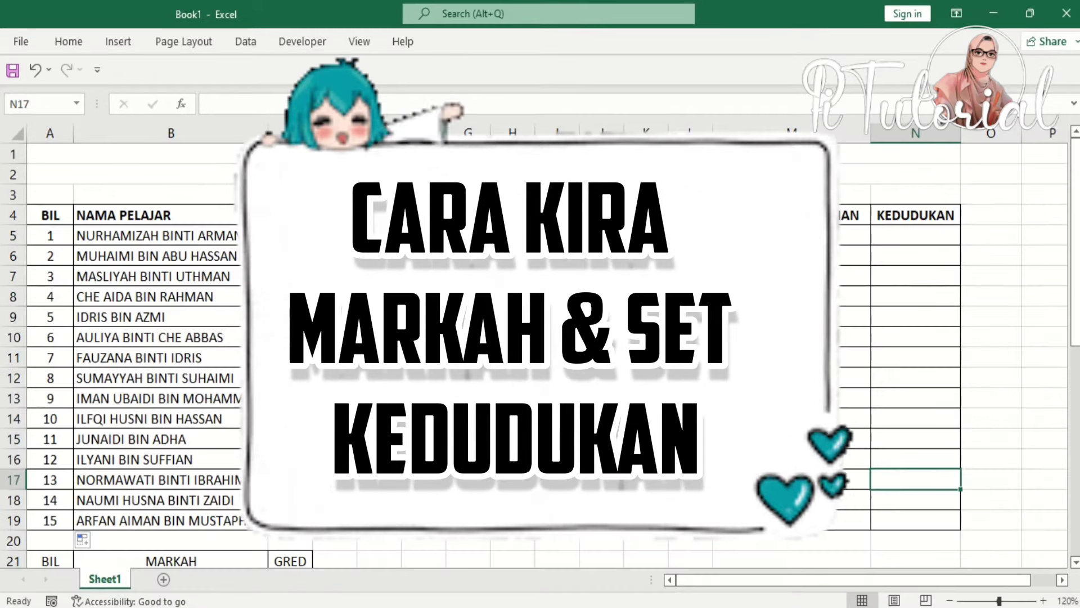
# Step: Total the first student's marks in C5:L5 with AutoSum, placing the sum in M5 under JUMLAH KESELURUHAN
pyautogui.click(822, 215)
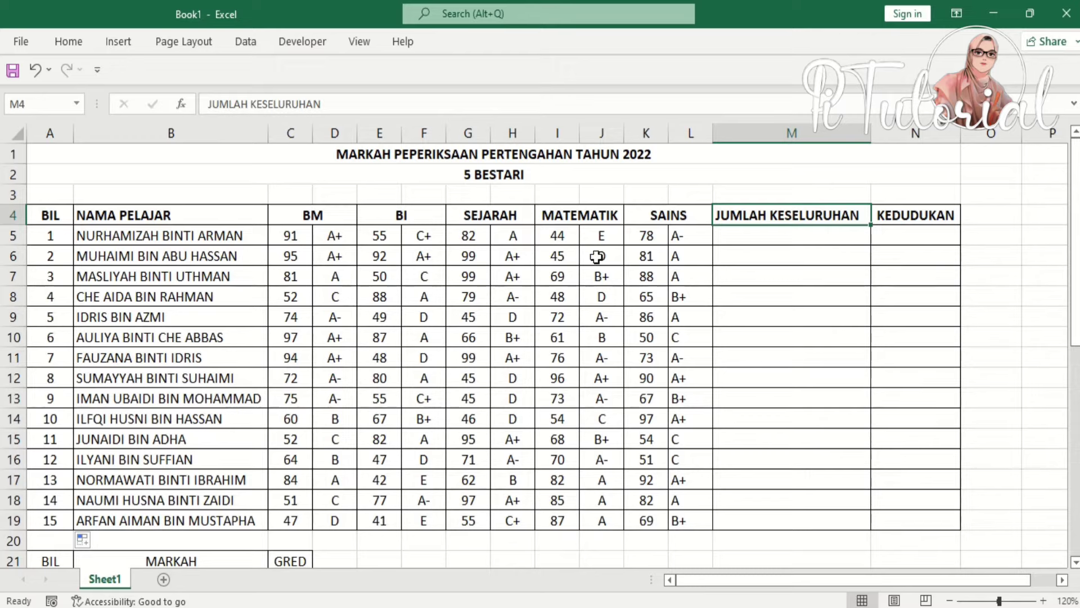
pyautogui.moveTo(287, 236); pyautogui.dragTo(675, 230)
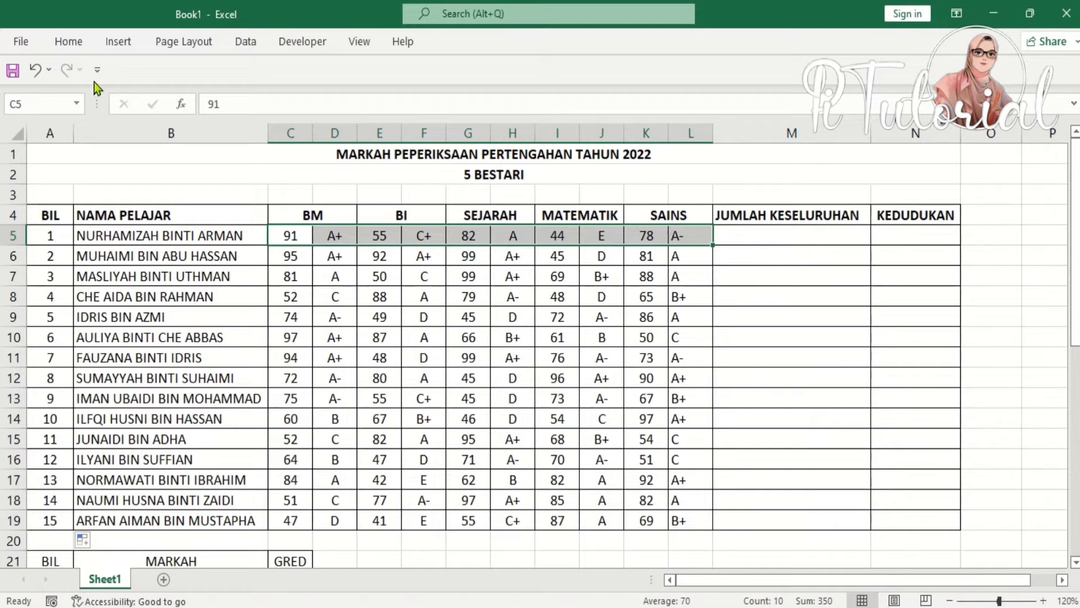
pyautogui.click(69, 44)
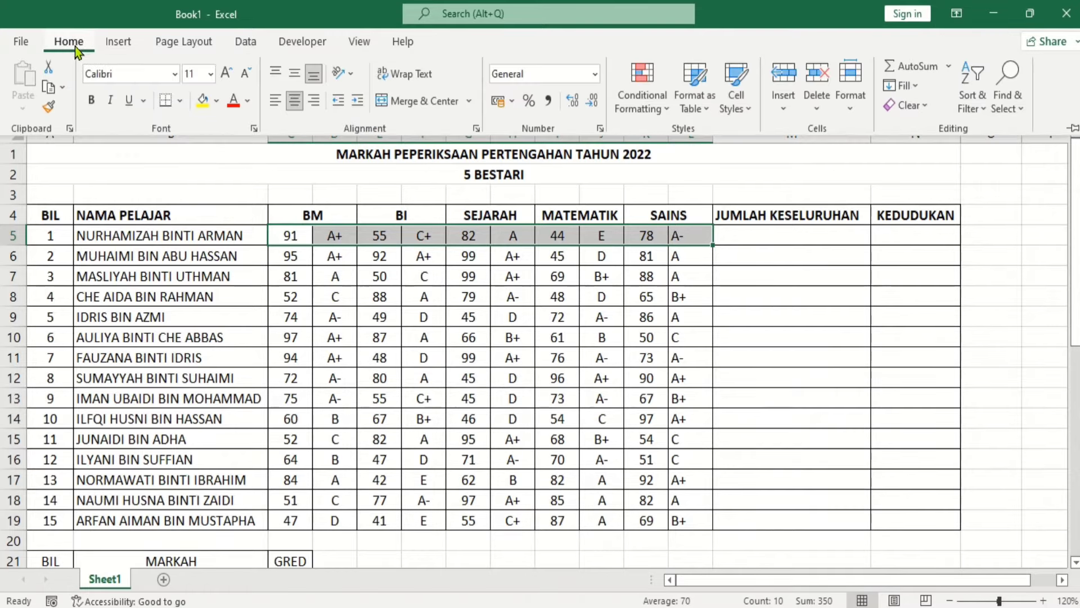
pyautogui.click(916, 68)
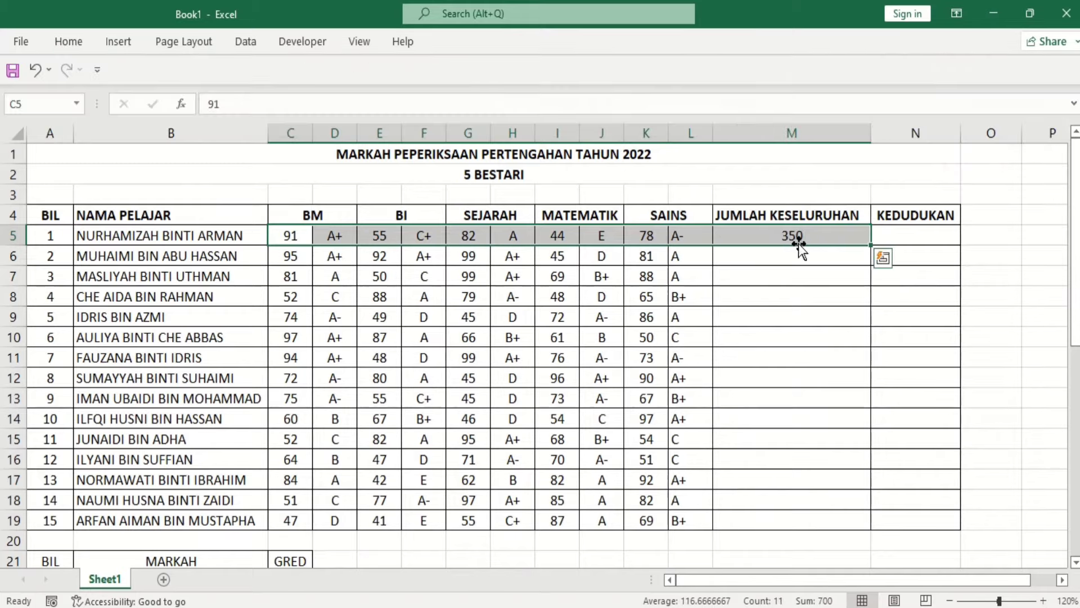
# Step: Fill the M5 sum formula down the JUMLAH KESELURUHAN column to M19
pyautogui.click(831, 235)
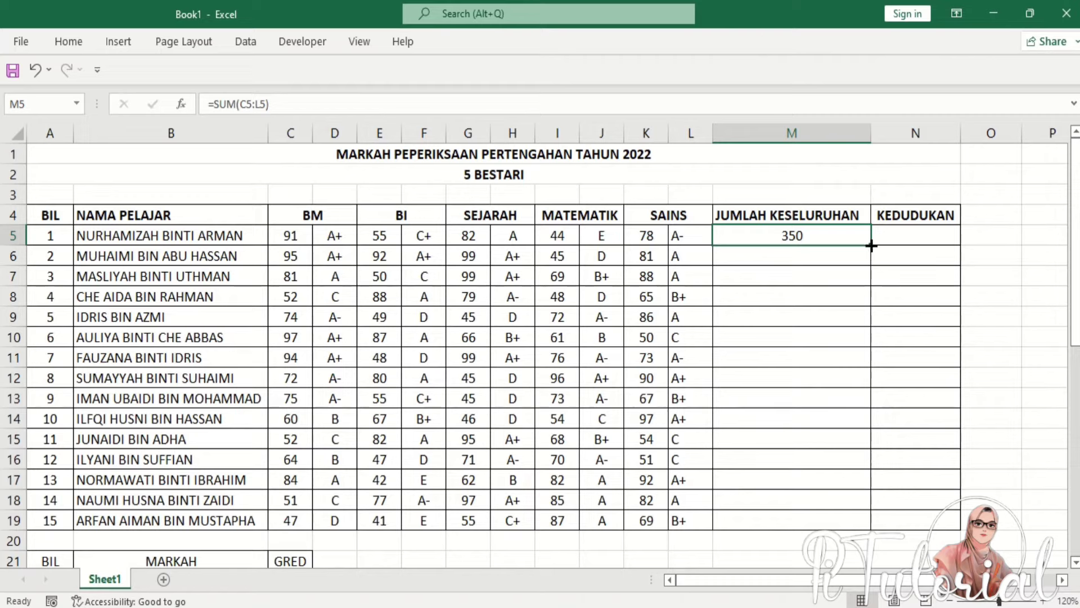
pyautogui.moveTo(813, 259); pyautogui.dragTo(823, 516)
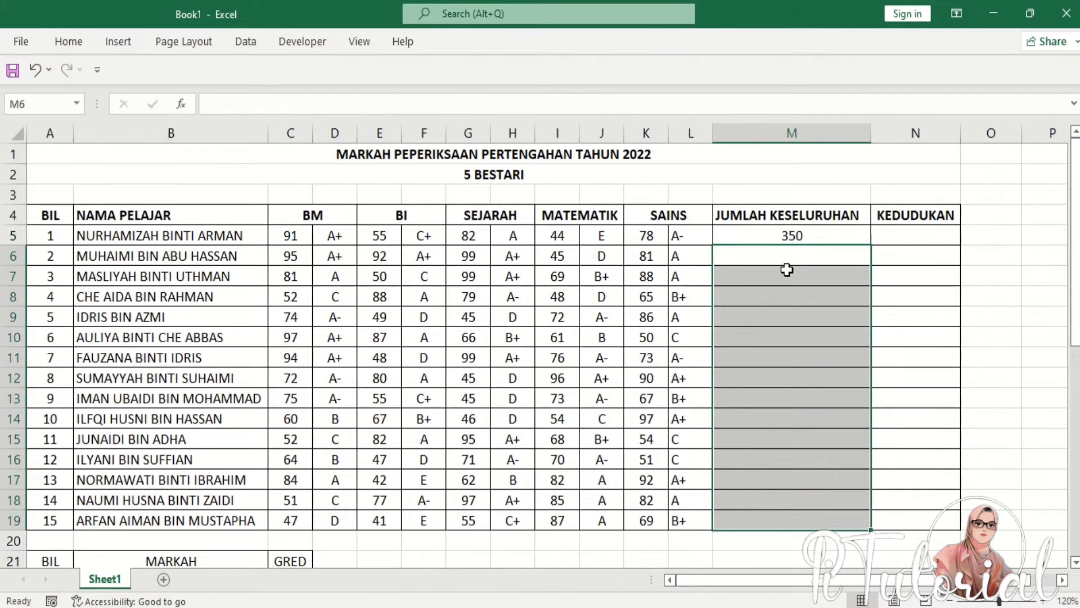
pyautogui.click(777, 236)
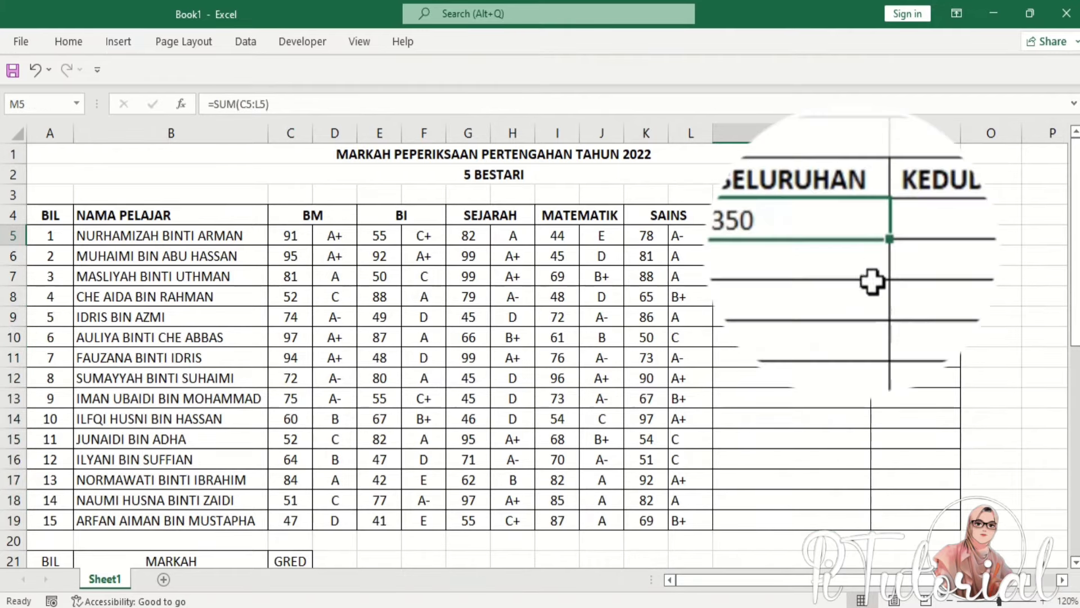
pyautogui.doubleClick(870, 246)
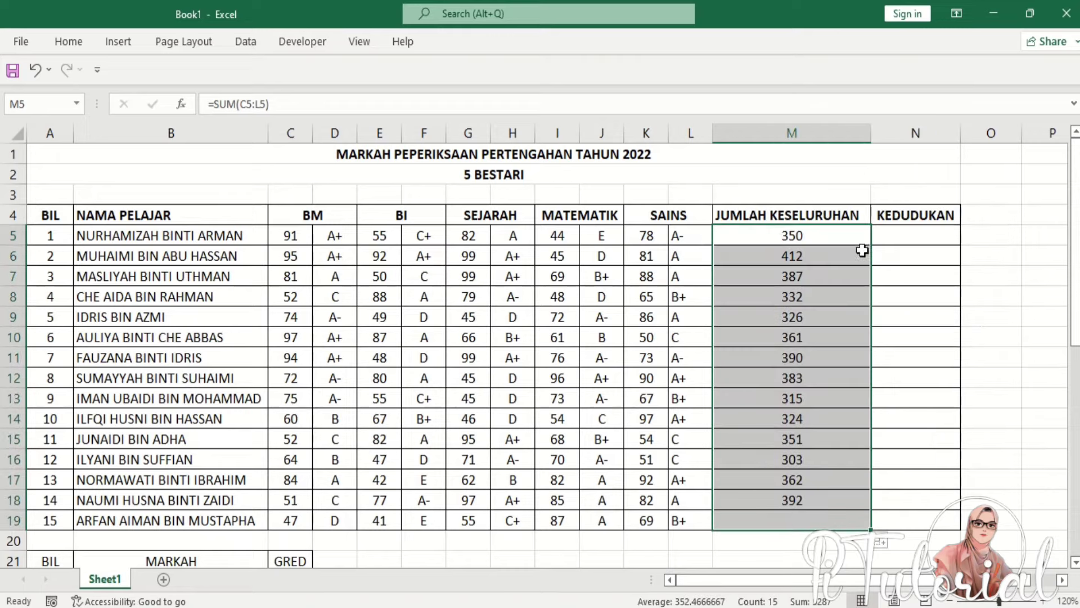
# Step: Start a RANK formula in N5 under KEDUDUKAN with the total in M5 as the number
pyautogui.click(917, 236)
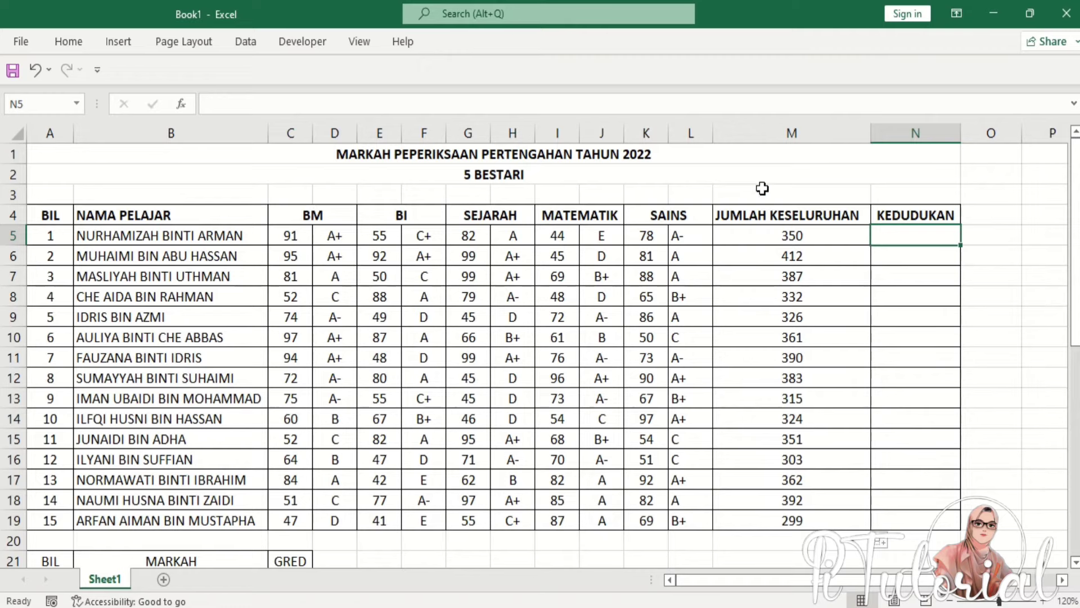
pyautogui.write('=rank')
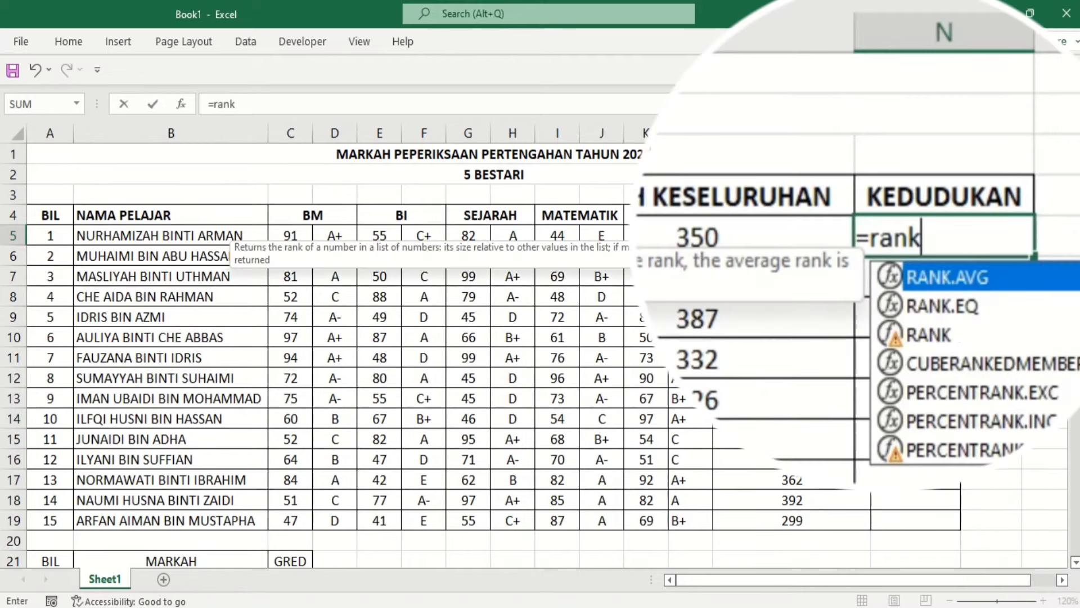
pyautogui.write('(')
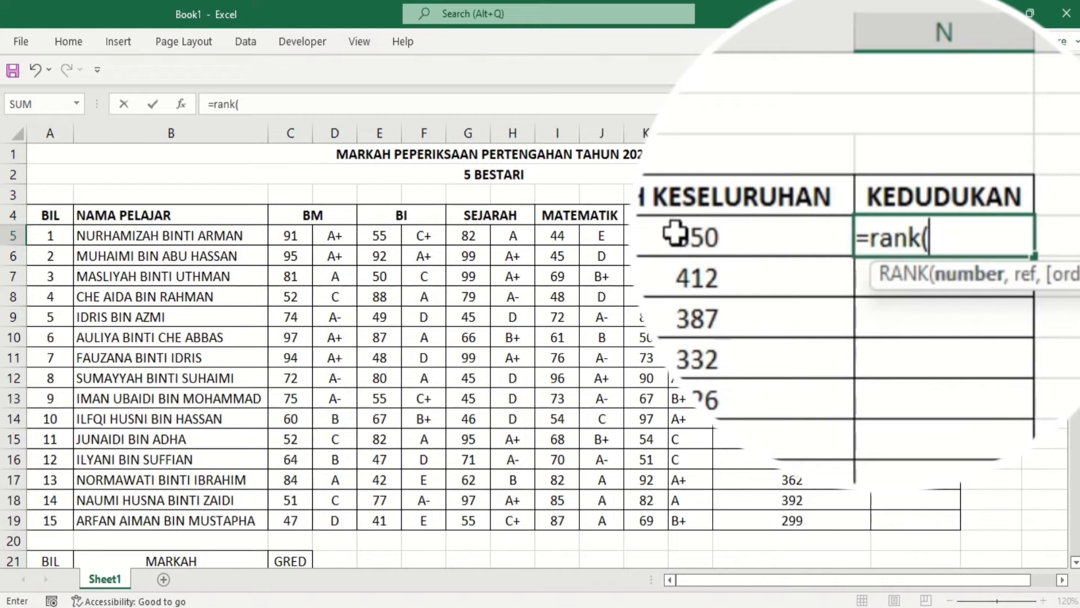
pyautogui.click(754, 236)
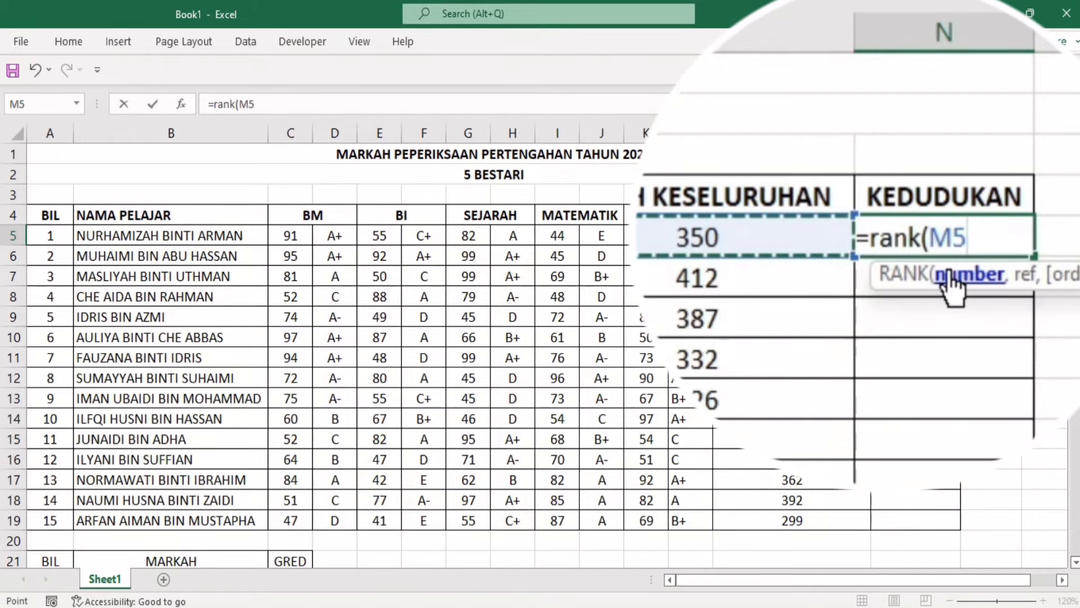
pyautogui.write(',')
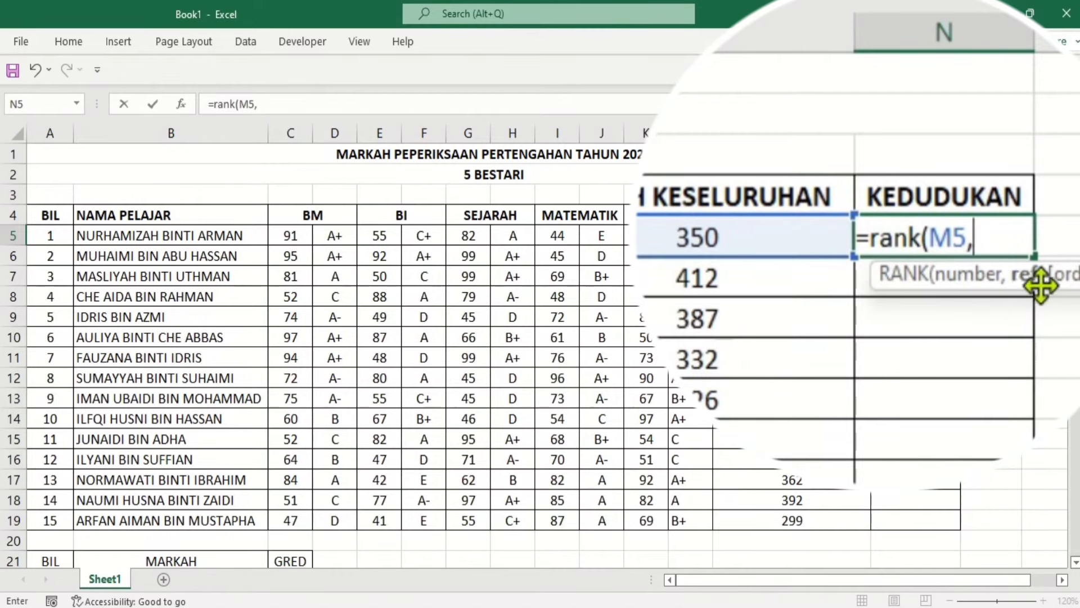
# Step: Set the totals with fixed rows, M$5:M$19, as the reference range of the N5 RANK formula
pyautogui.click(832, 235)
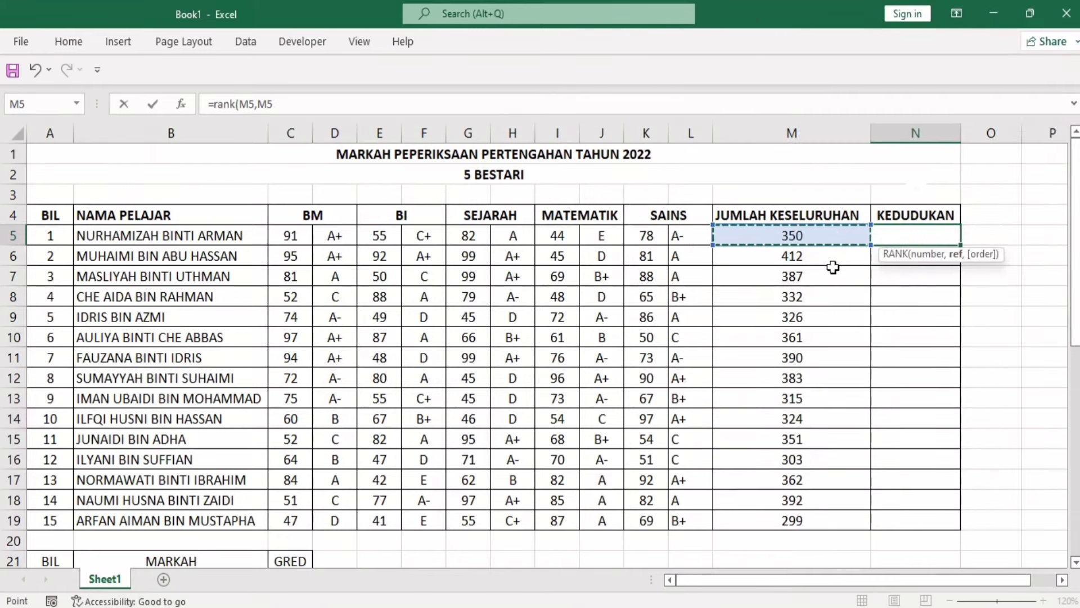
pyautogui.moveTo(833, 268); pyautogui.dragTo(832, 526)
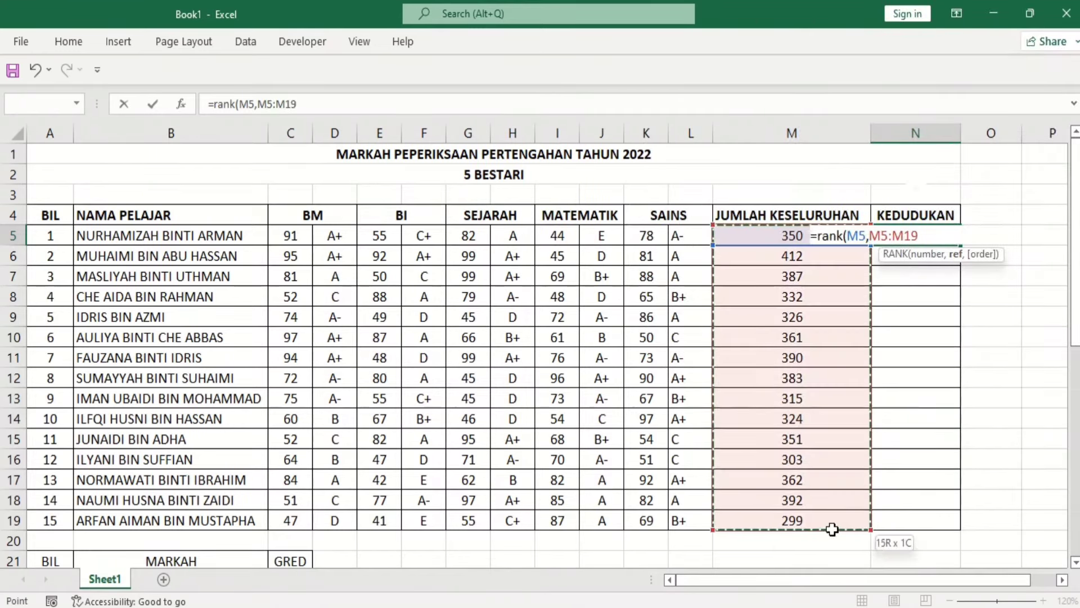
pyautogui.click(884, 230)
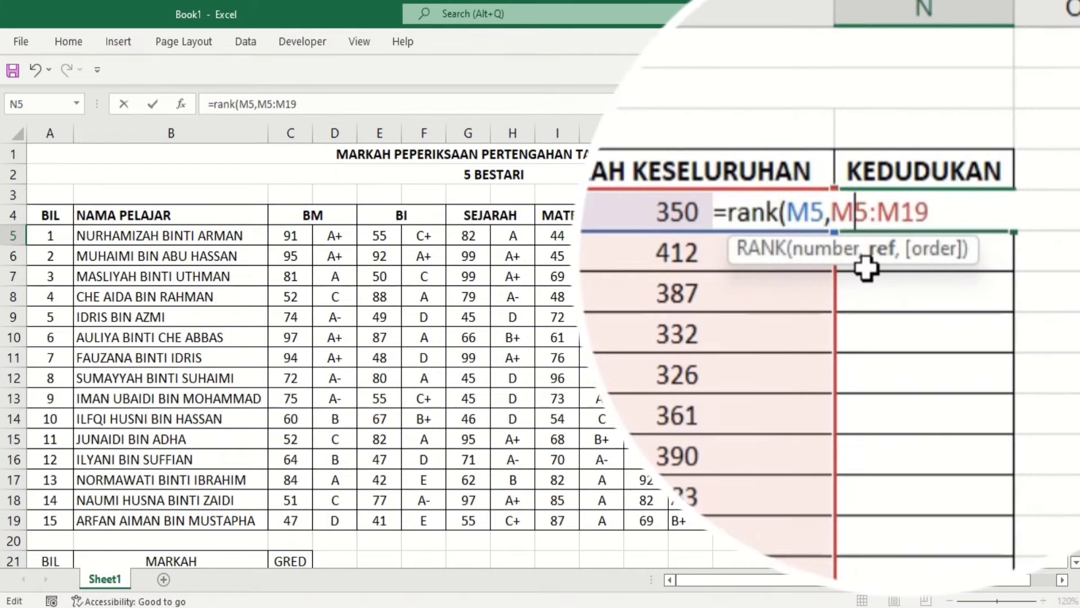
pyautogui.press('Left')
pyautogui.press('Left')
pyautogui.press('Left')
pyautogui.press('Left')
pyautogui.press('Left')
pyautogui.write('$')
pyautogui.press('Right')
pyautogui.press('Right')
pyautogui.press('Right')
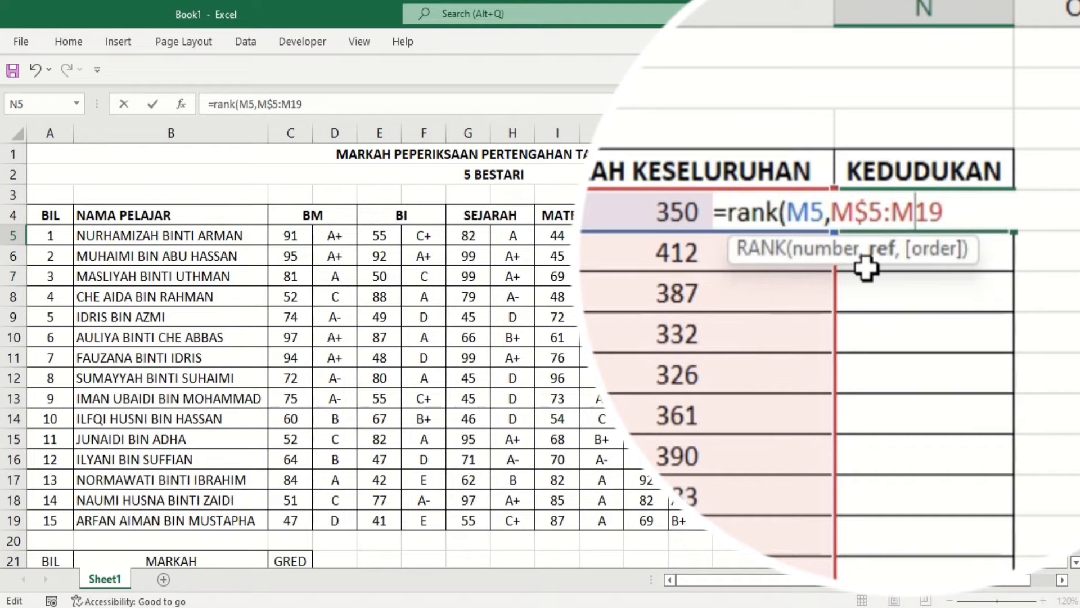
pyautogui.write('$')
pyautogui.press('Right')
pyautogui.press('Right')
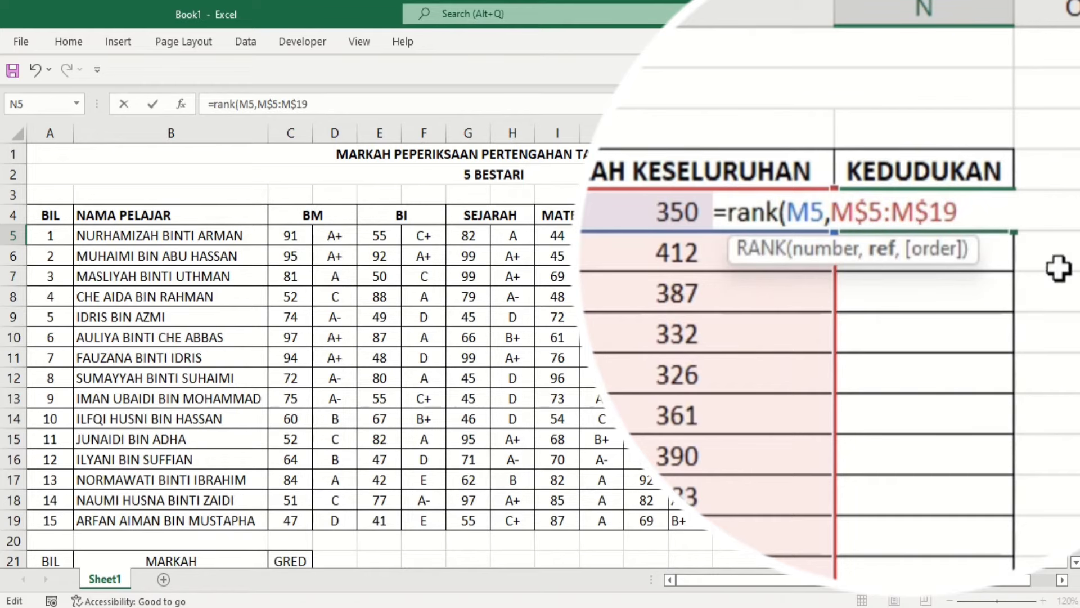
# Step: Complete the N5 RANK formula with order 0 (descending) and fill it down the KEDUDUKAN column to N19
pyautogui.write(',')
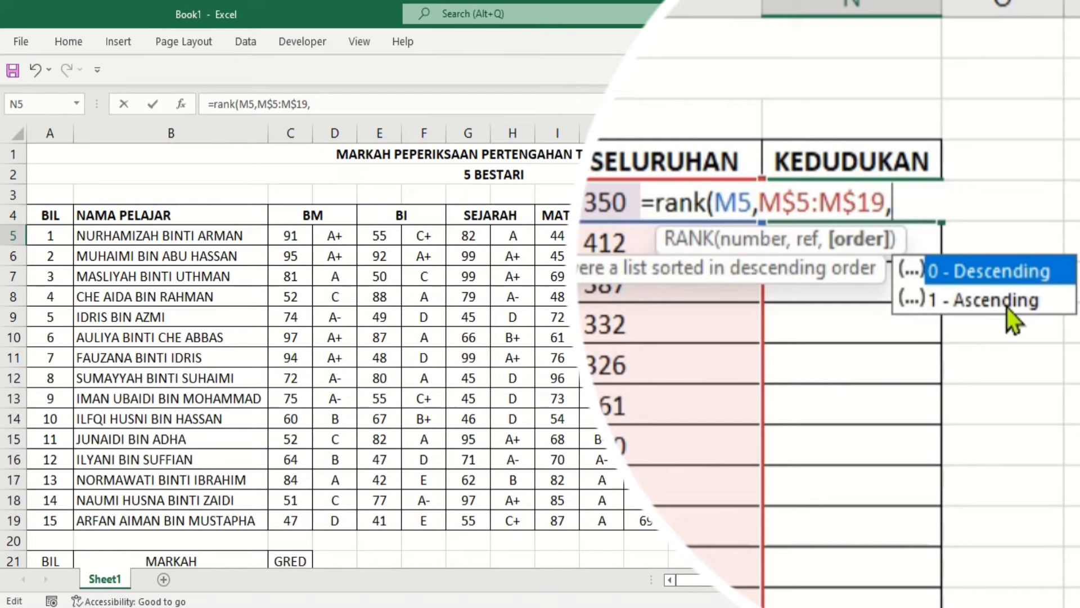
pyautogui.write('0)')
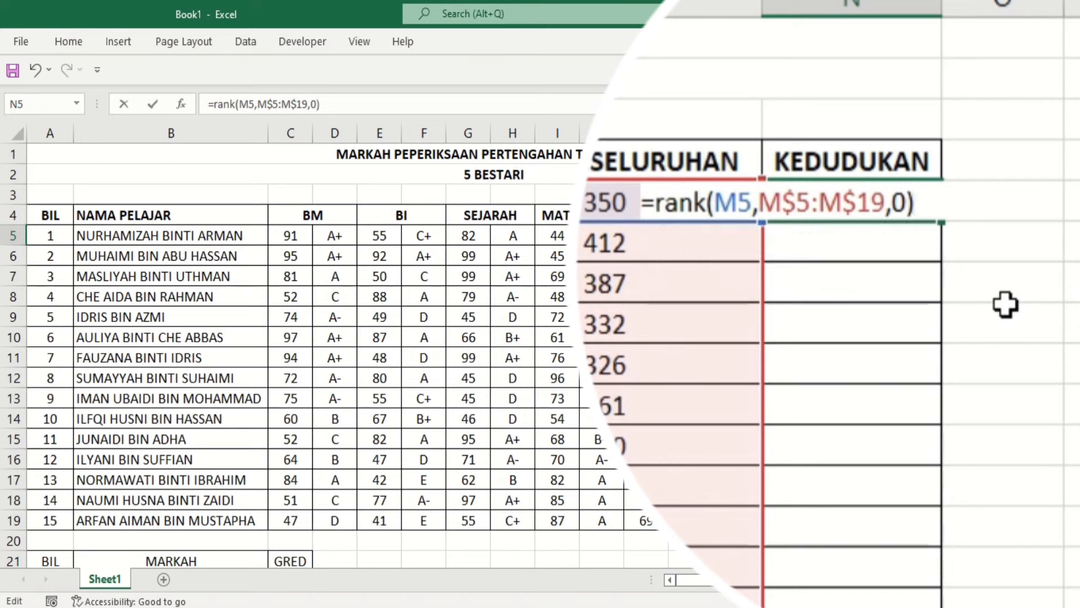
pyautogui.press('Return')
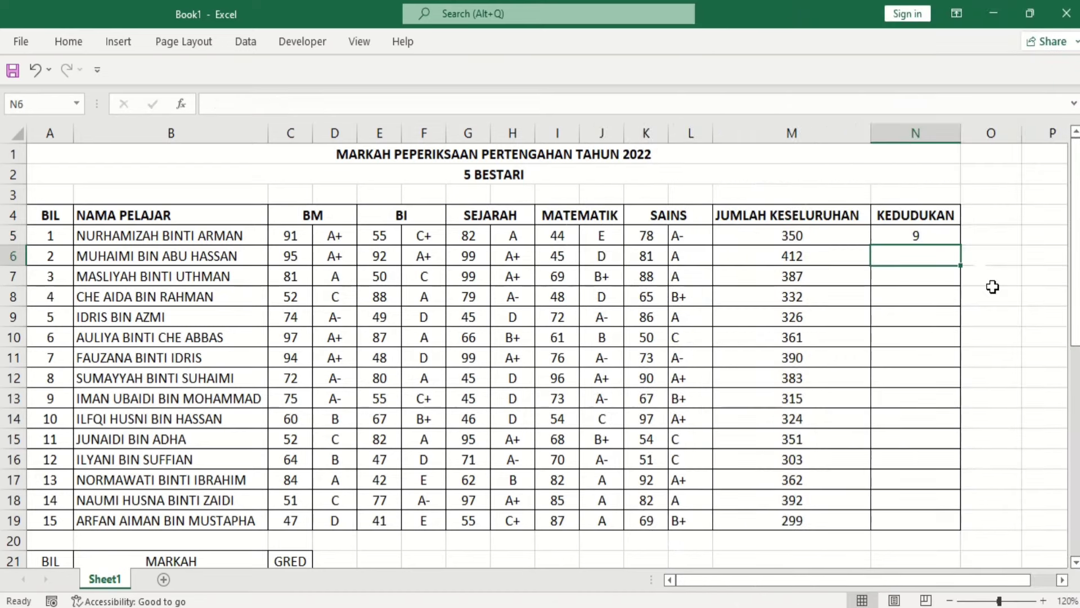
pyautogui.click(963, 236)
pyautogui.click(17, 236)
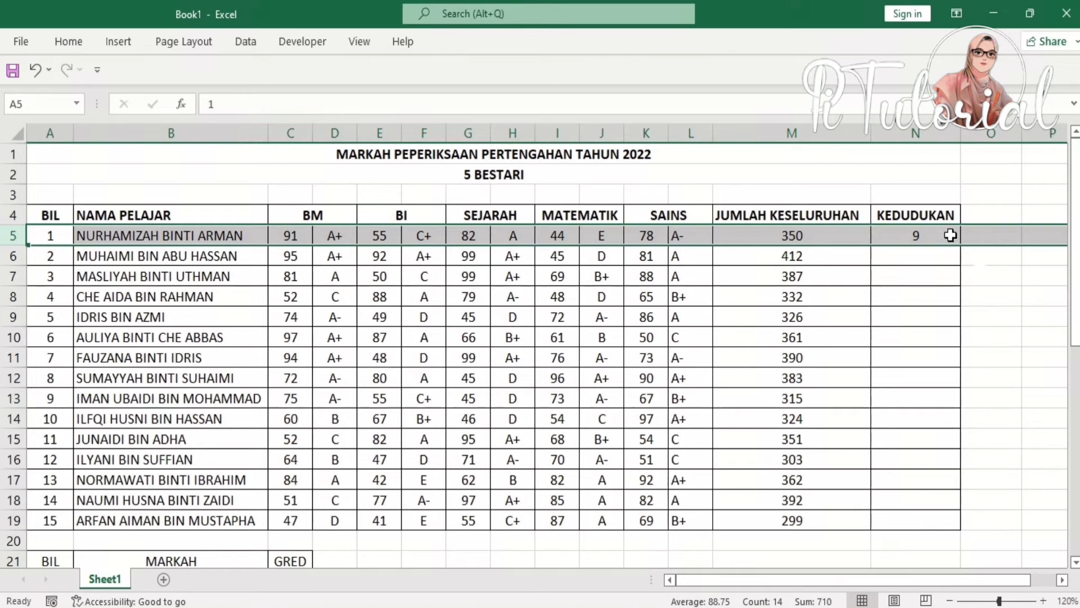
pyautogui.click(950, 236)
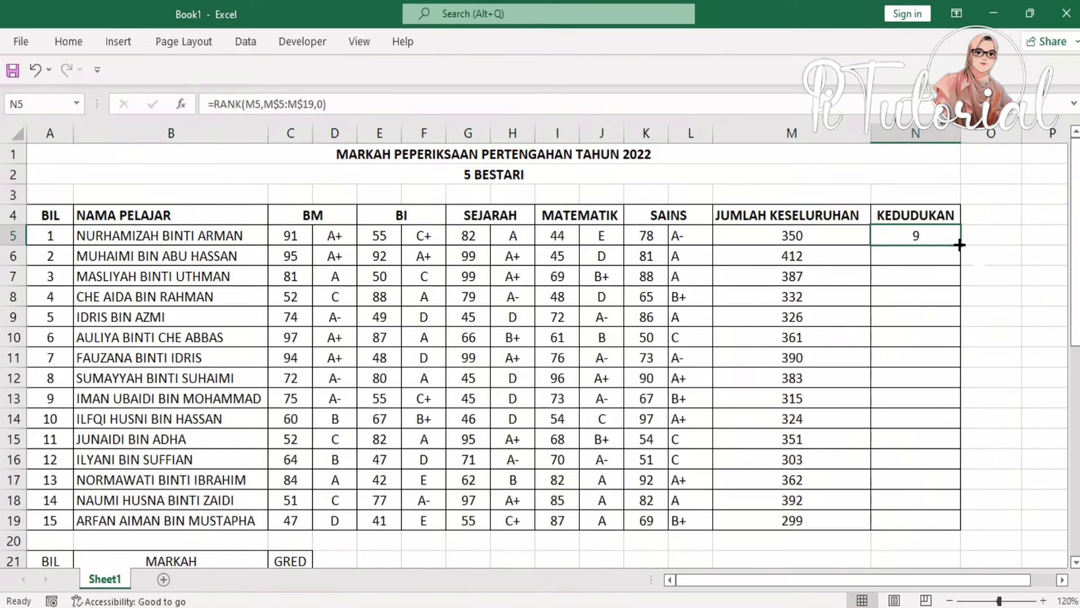
pyautogui.doubleClick(960, 245)
pyautogui.click(949, 259)
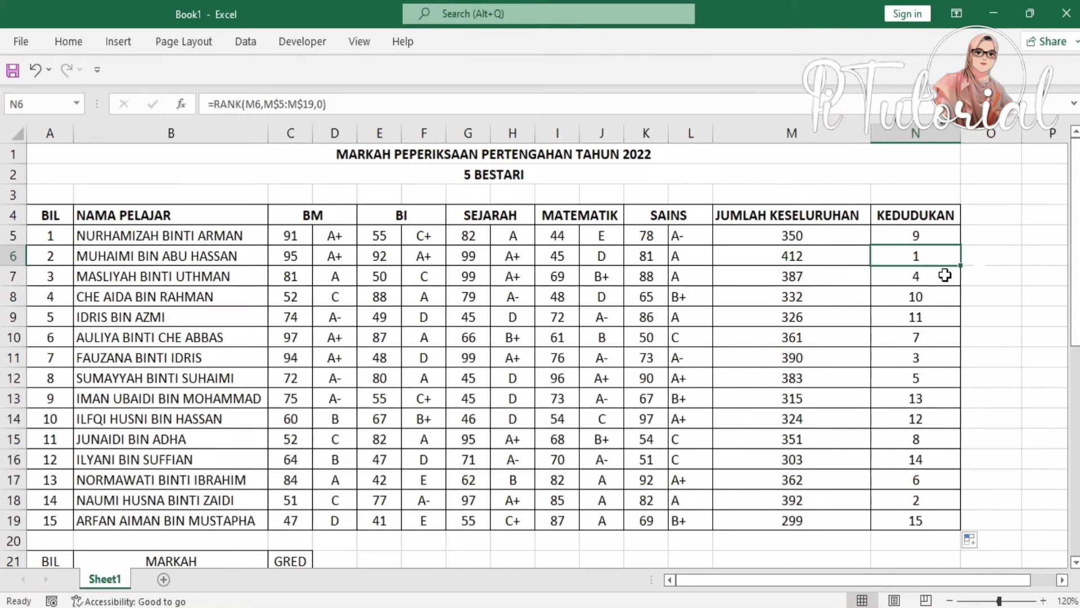
pyautogui.click(945, 275)
pyautogui.moveTo(944, 240); pyautogui.dragTo(935, 484)
# Step: Cut the whole of row 18 and insert it above row 6
pyautogui.rightClick(13, 501)
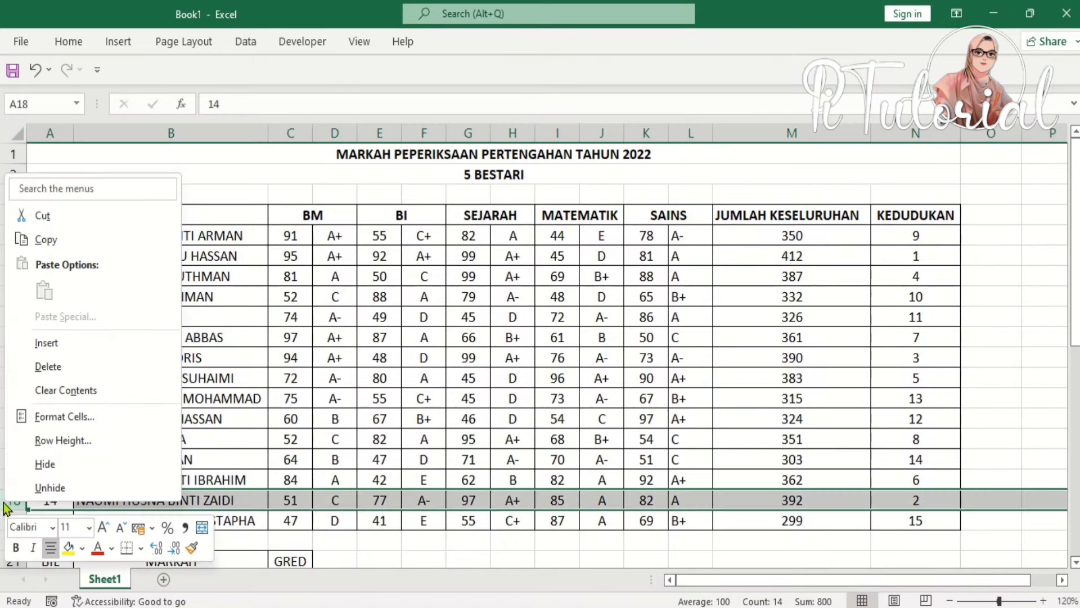
pyautogui.click(42, 215)
pyautogui.click(8, 256)
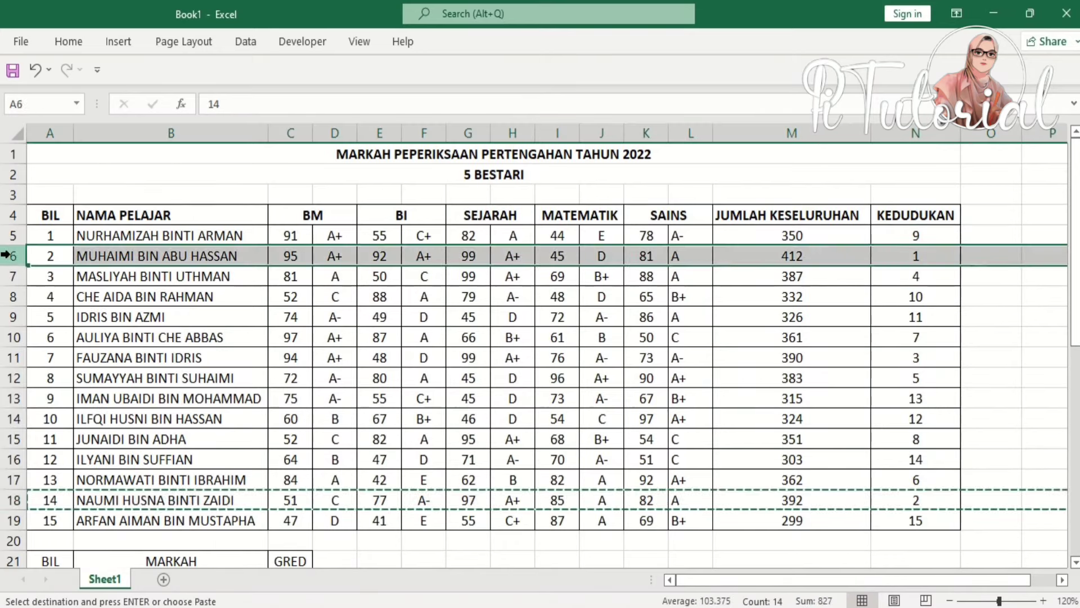
pyautogui.rightClick(8, 256)
pyautogui.click(84, 426)
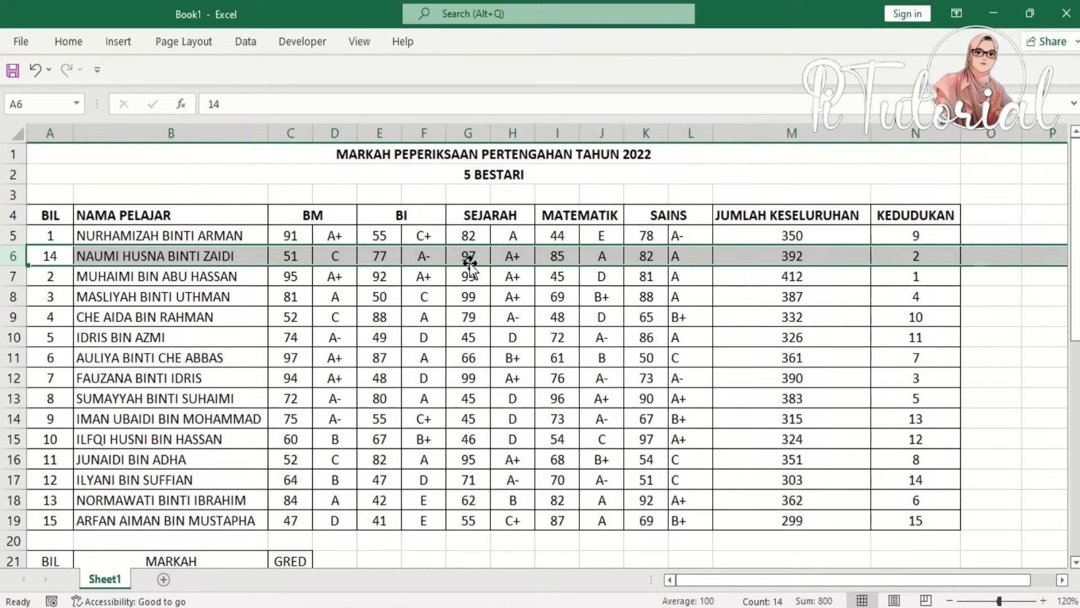
pyautogui.click(976, 296)
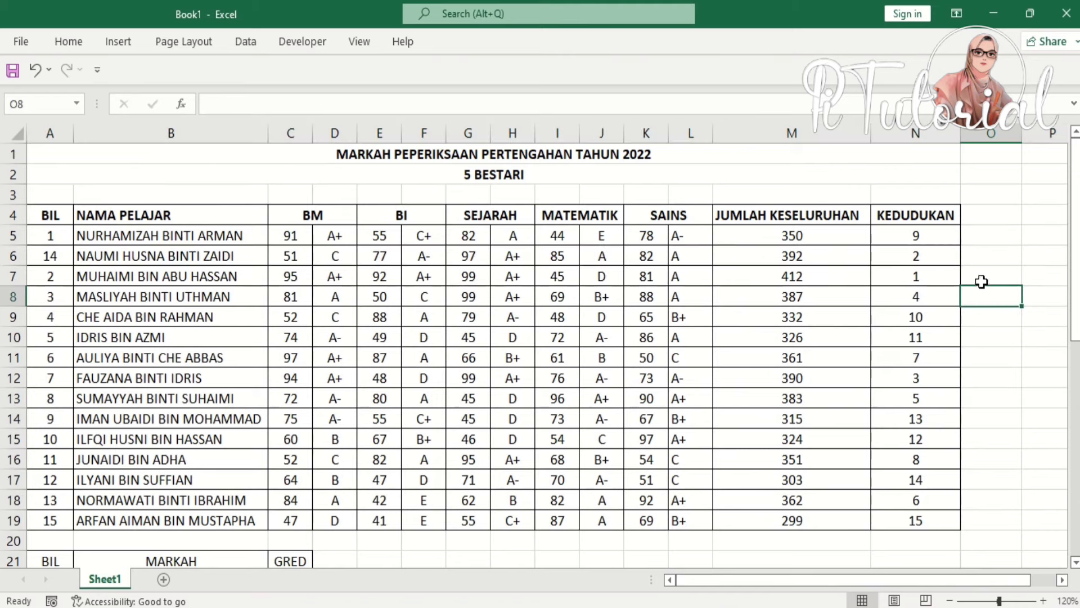
pyautogui.click(929, 258)
pyautogui.click(940, 275)
pyautogui.click(933, 236)
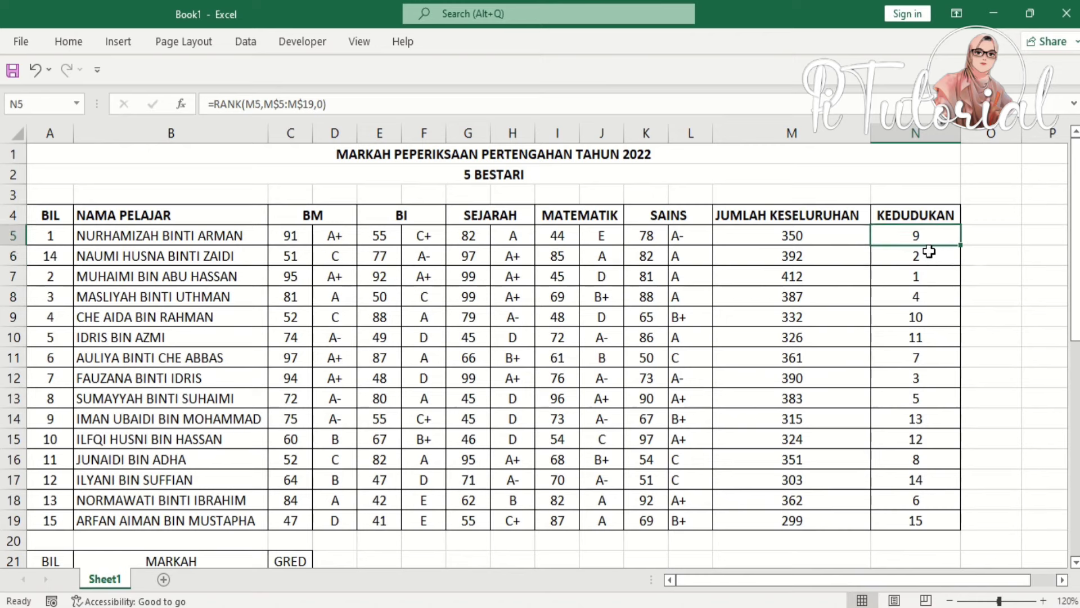
# Step: Add filters to the table's header row 4 and sort the rows by KEDUDUKAN from smallest to largest
pyautogui.click(67, 41)
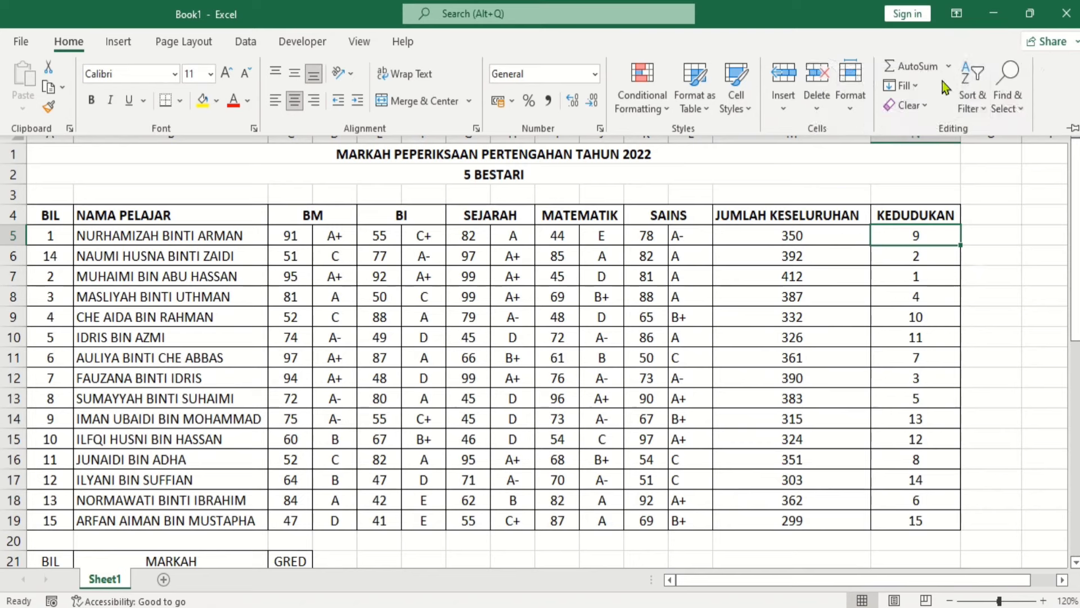
pyautogui.click(968, 110)
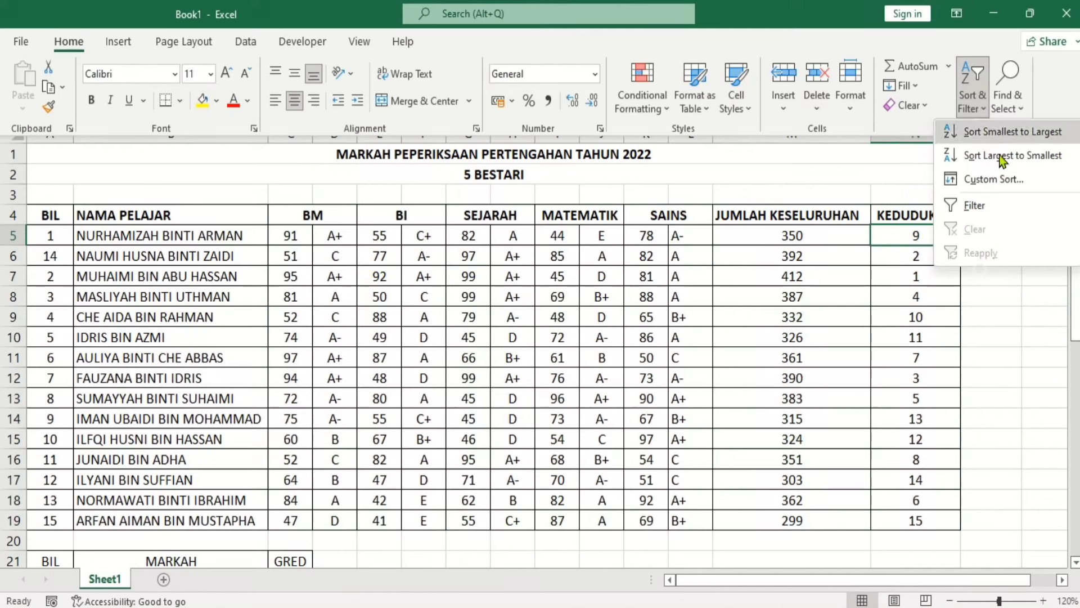
pyautogui.click(1005, 204)
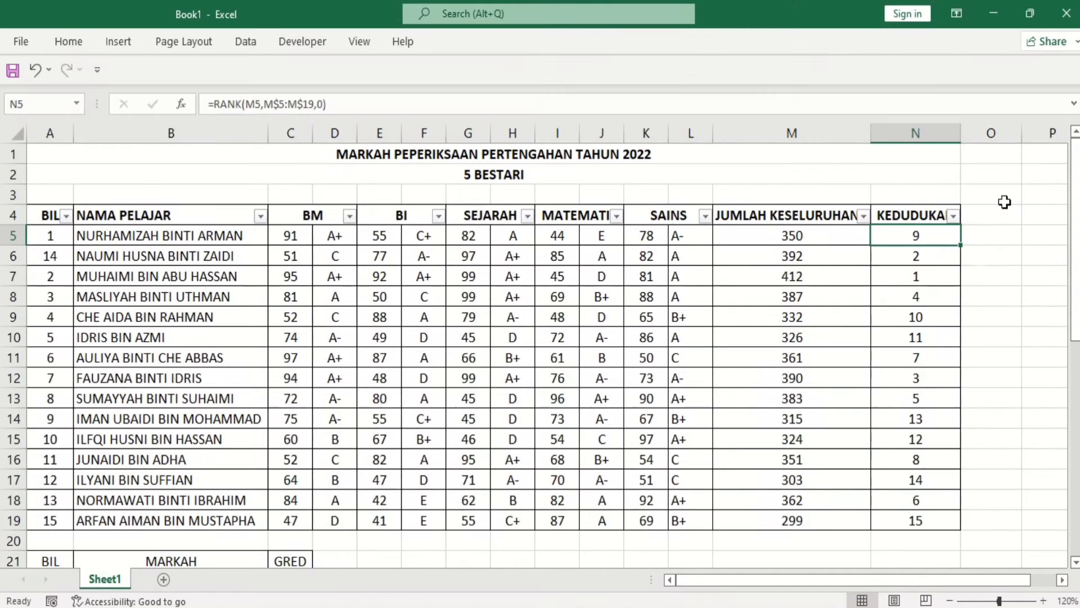
pyautogui.click(955, 217)
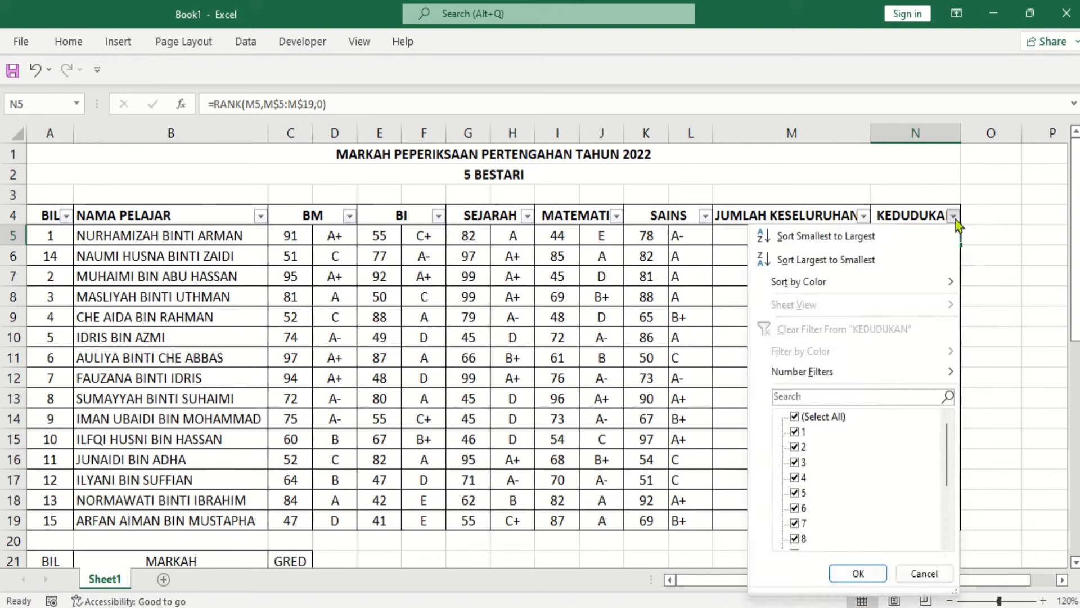
pyautogui.click(815, 239)
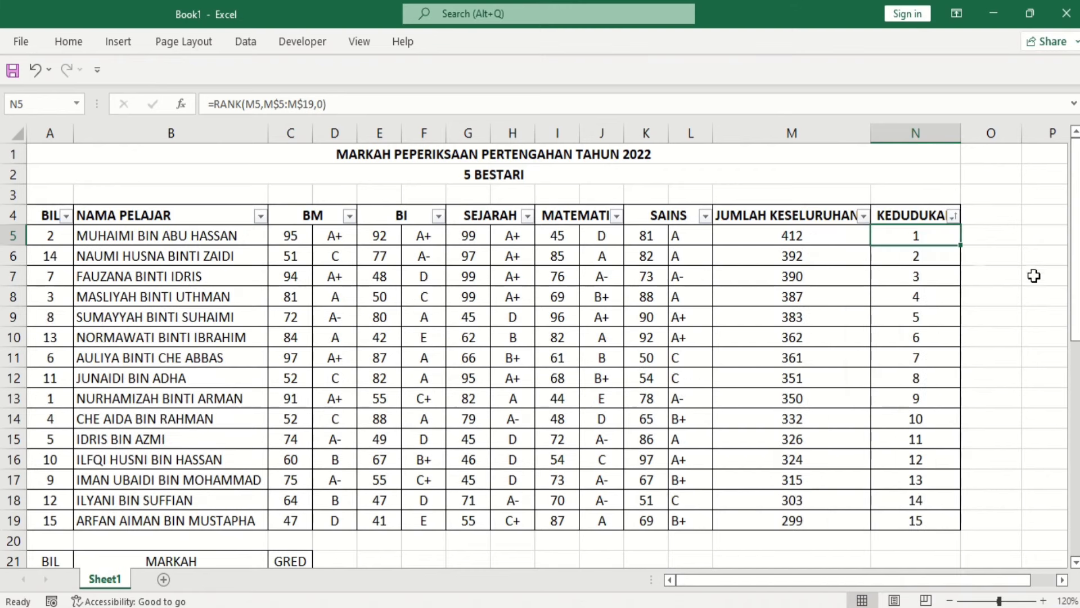
pyautogui.click(979, 258)
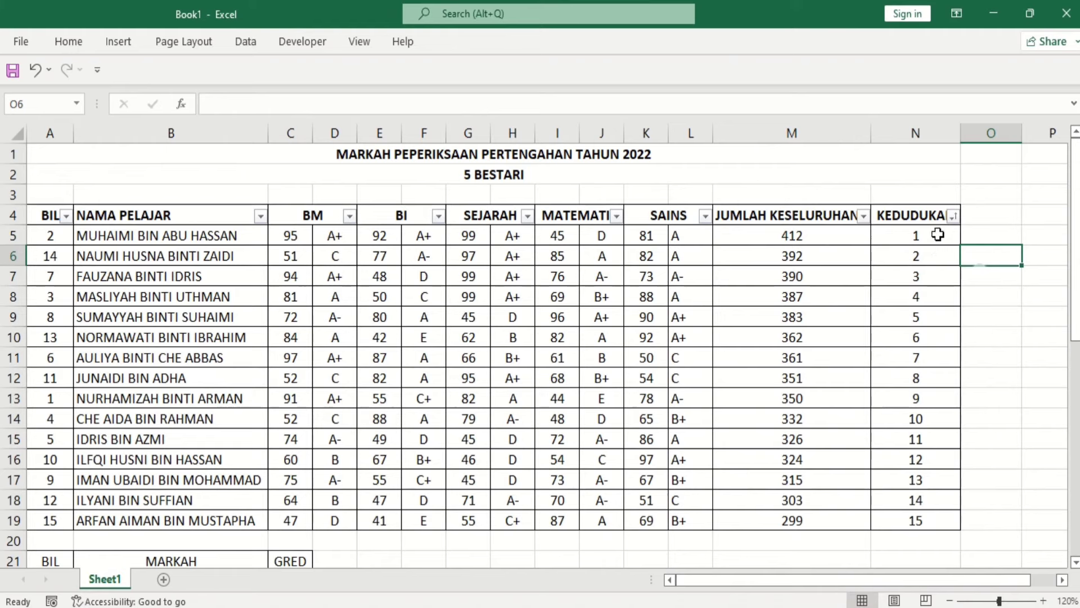
pyautogui.click(938, 234)
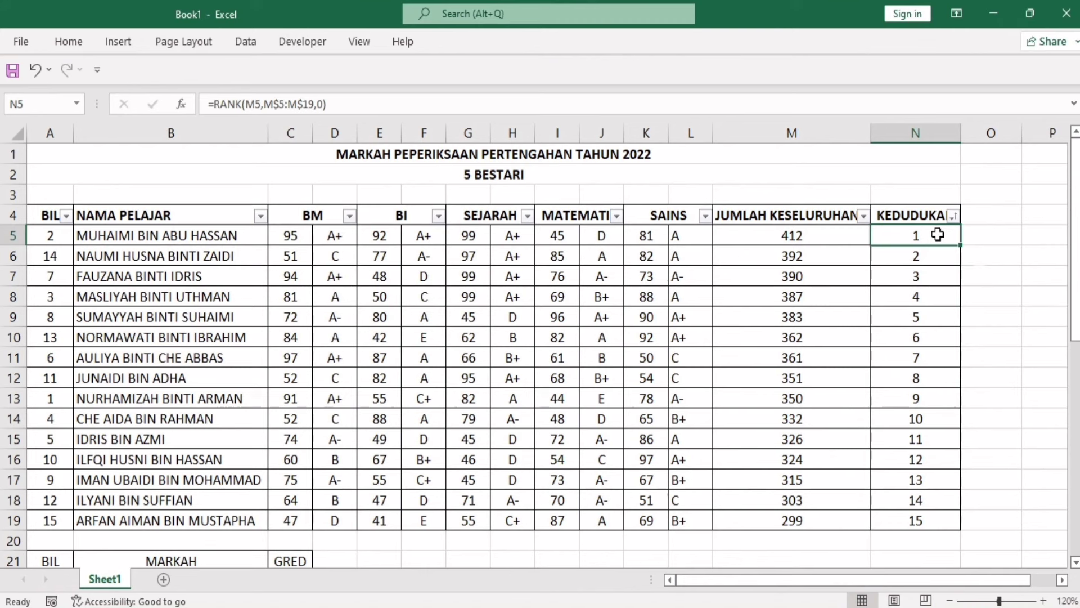
pyautogui.click(821, 236)
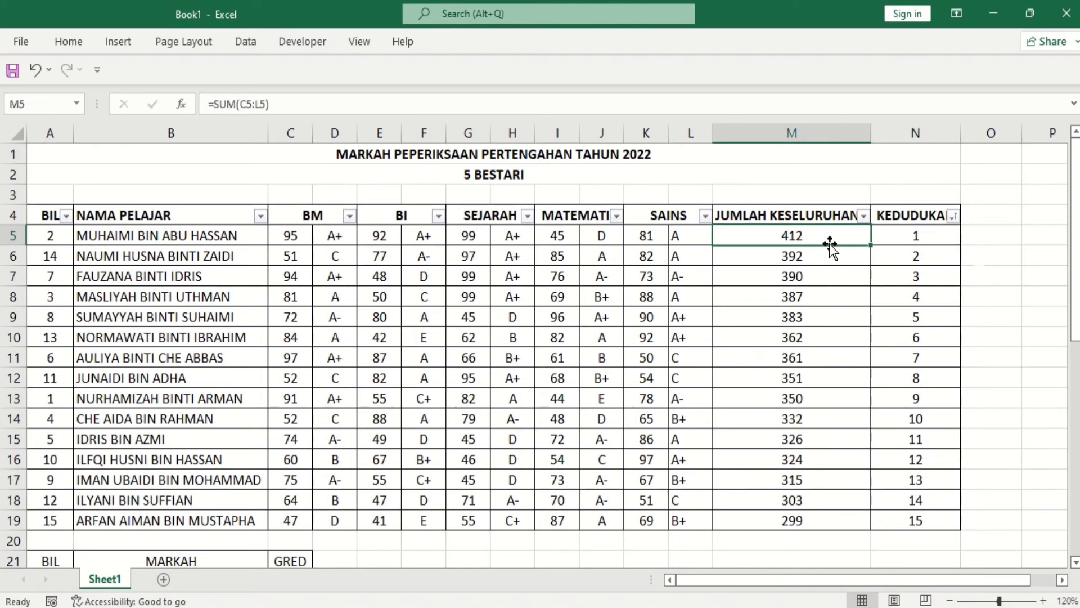
pyautogui.click(155, 239)
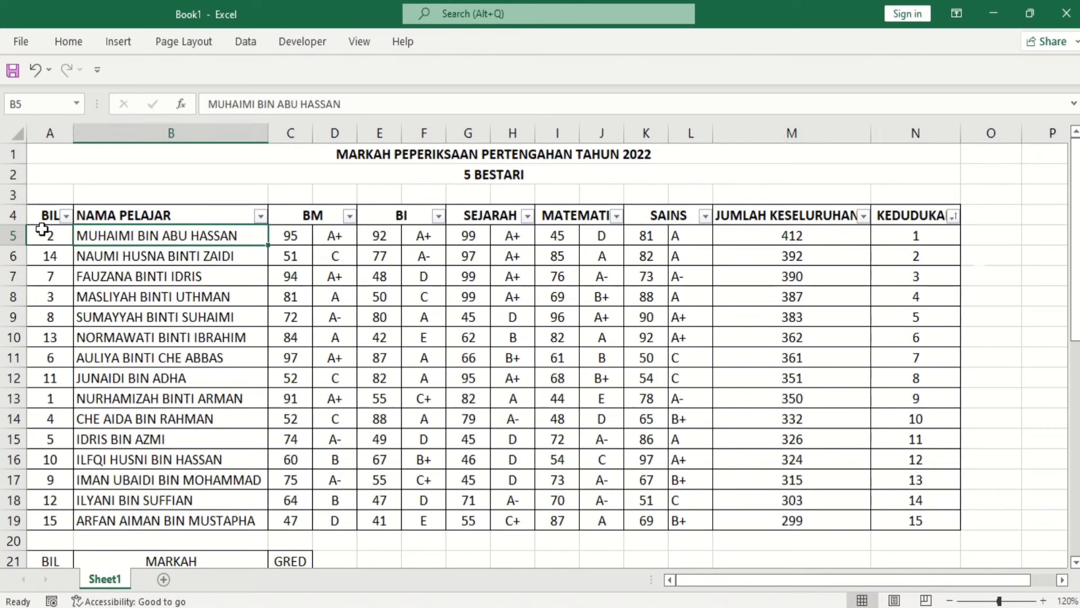
# Step: Renumber the first three rows under BIL by entering 1, 2 and 3 in cells A5 to A7
pyautogui.moveTo(42, 231); pyautogui.dragTo(35, 472)
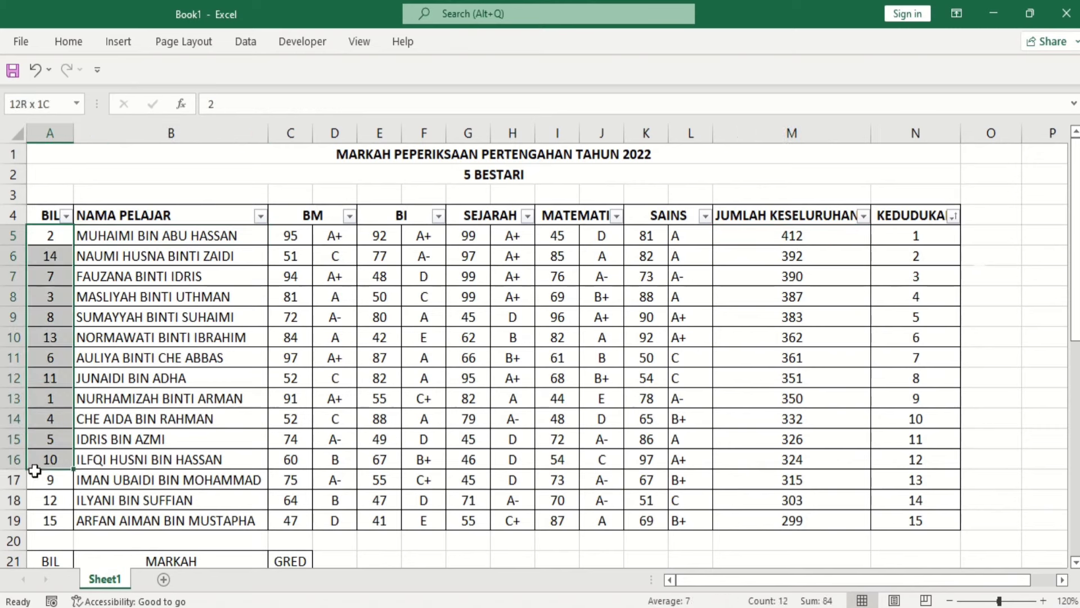
pyautogui.click(52, 235)
pyautogui.write('1')
pyautogui.press('Return')
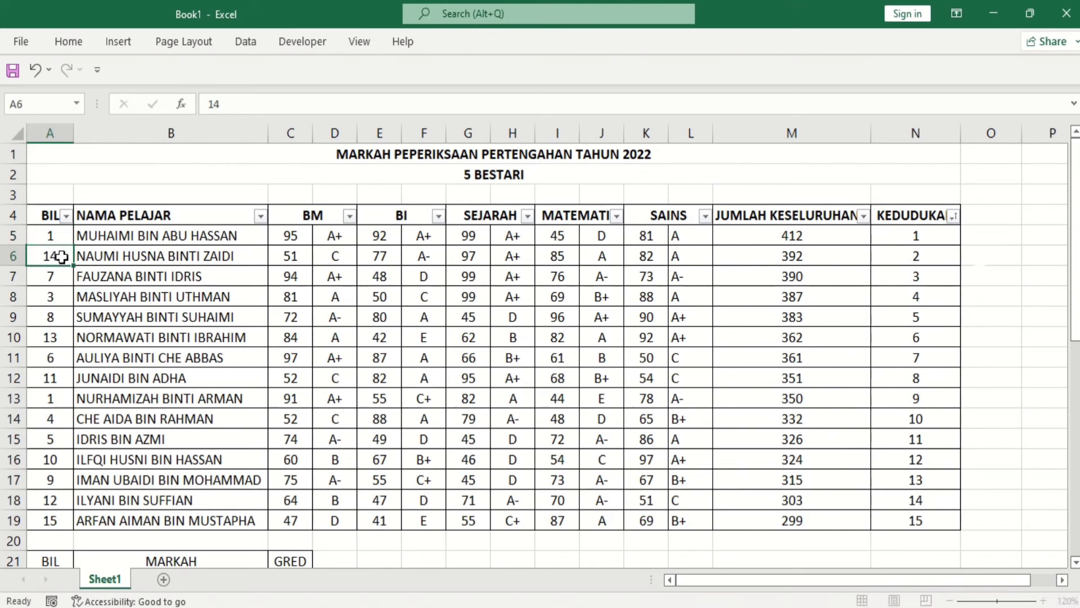
pyautogui.write('2')
pyautogui.press('Return')
pyautogui.write('3')
# Step: Fill the number series from A5:A7 down the BIL column to A19
pyautogui.click(52, 251)
pyautogui.moveTo(55, 236); pyautogui.dragTo(72, 285)
pyautogui.doubleClick(73, 286)
pyautogui.click(1007, 312)
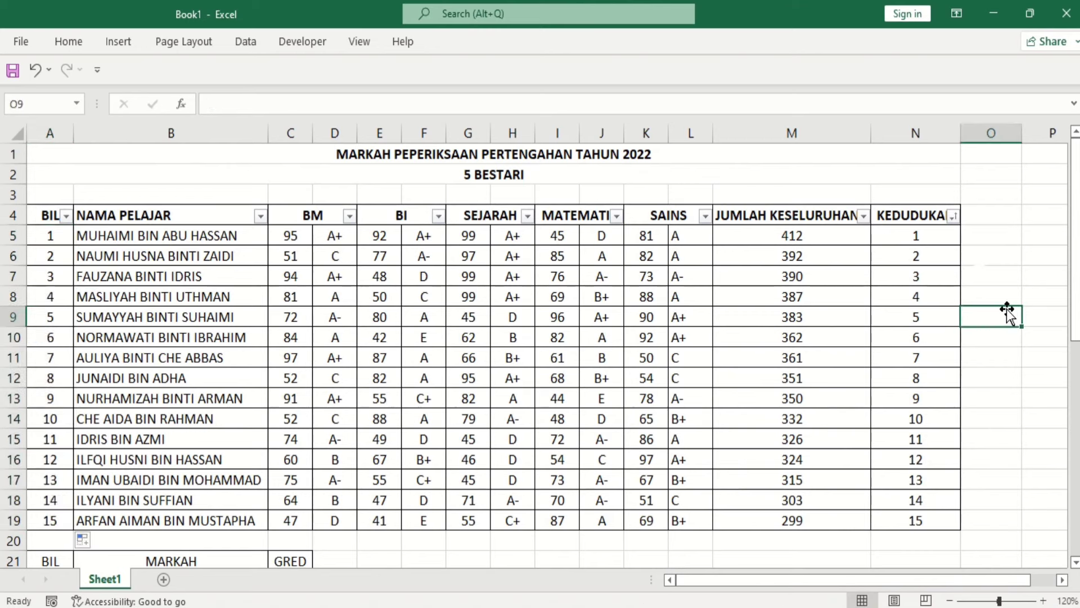